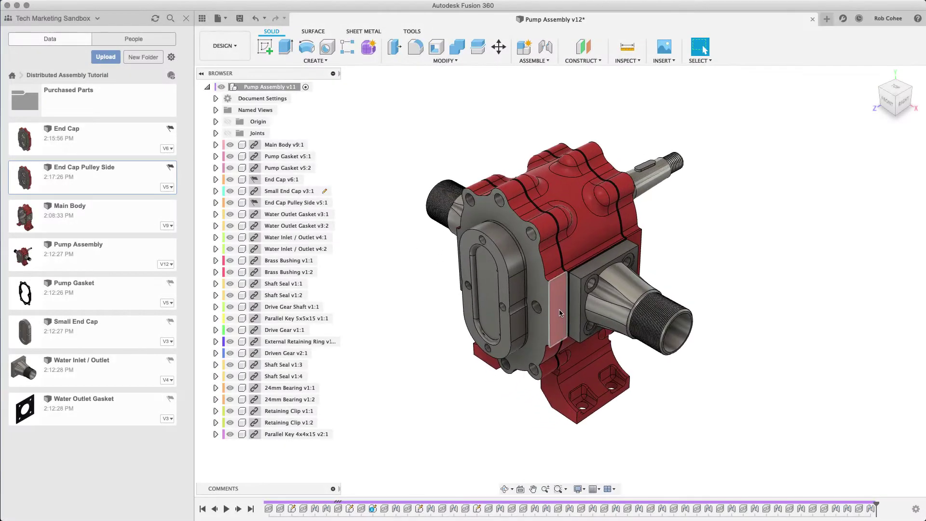
# Open the project's Purchased Parts folder in the Data panel
pyautogui.scroll(2, 560, 313)
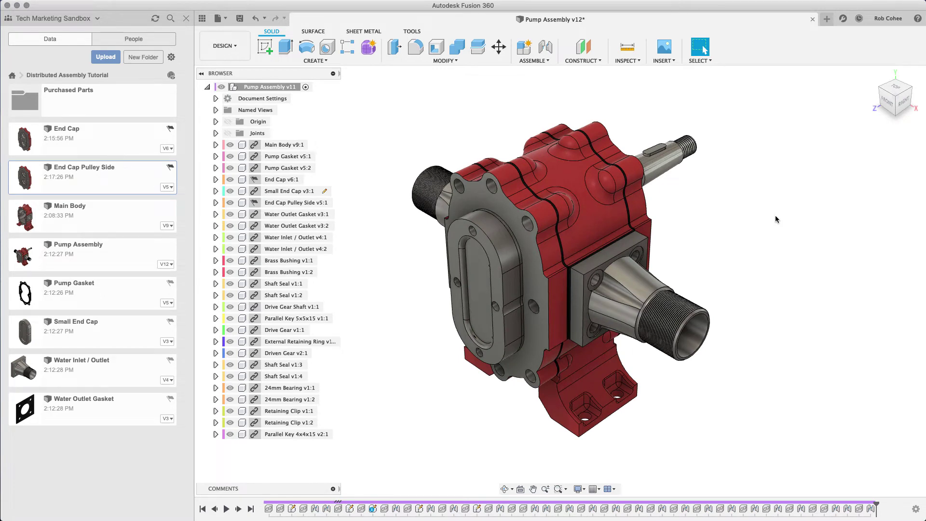
pyautogui.click(130, 109)
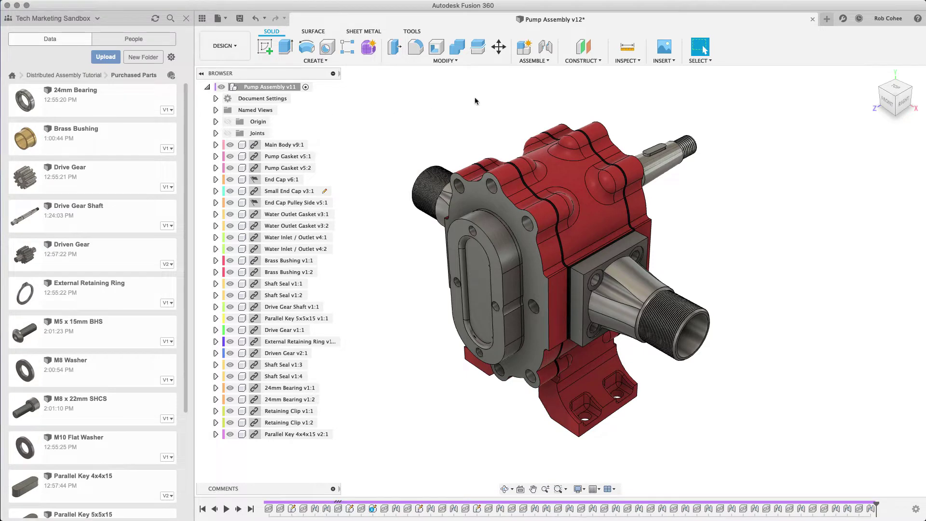
# Start a new design and browse McMaster-Carr to metric general purpose washers
pyautogui.click(826, 19)
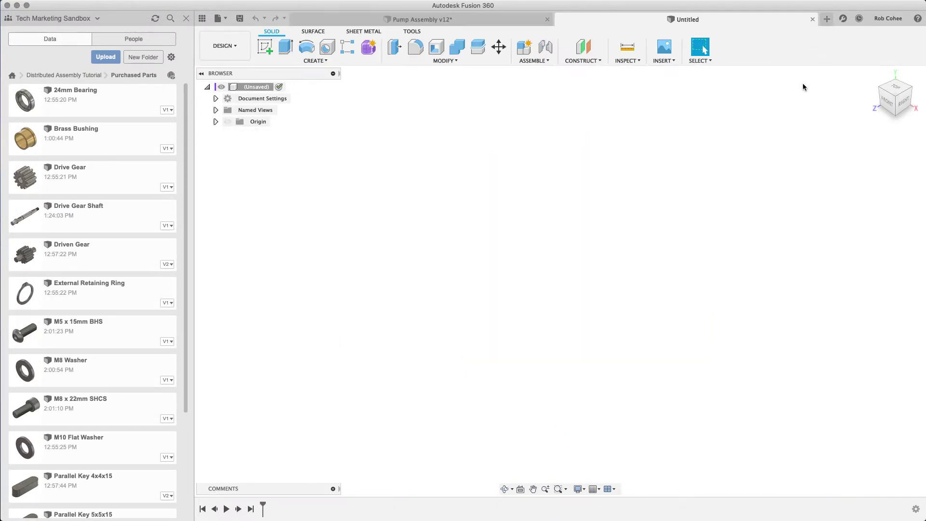
pyautogui.click(664, 60)
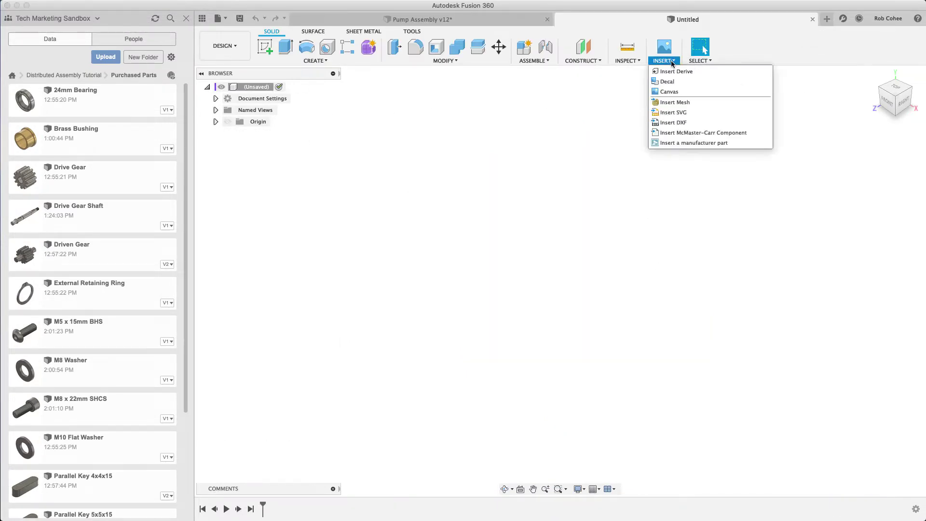
pyautogui.click(688, 132)
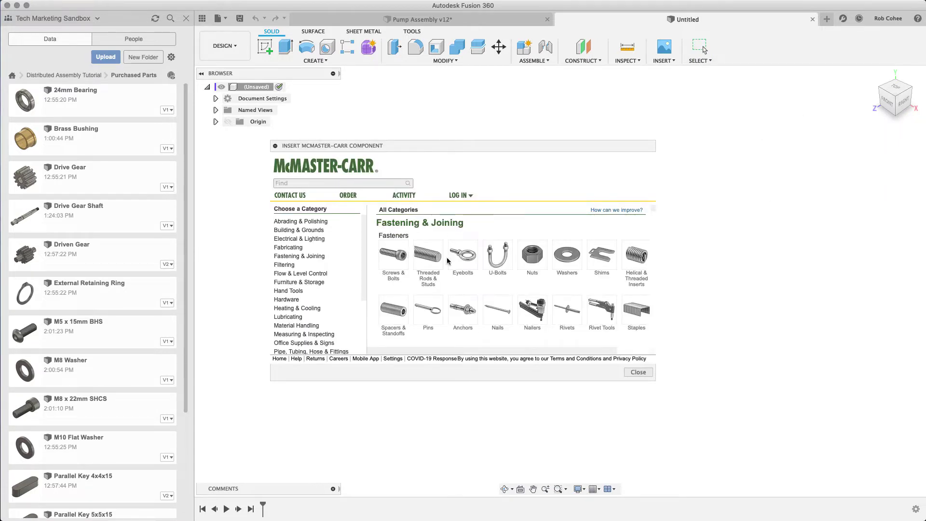
pyautogui.click(568, 256)
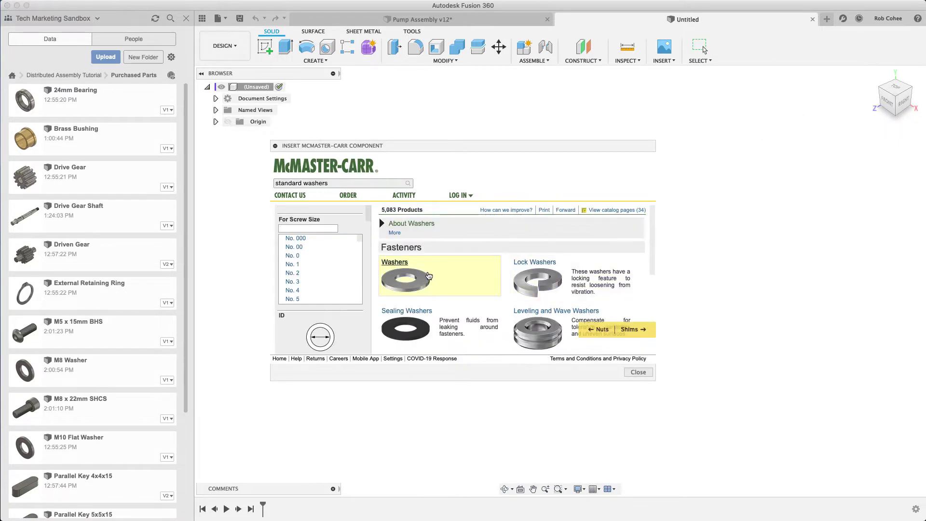
pyautogui.click(429, 276)
pyautogui.click(426, 276)
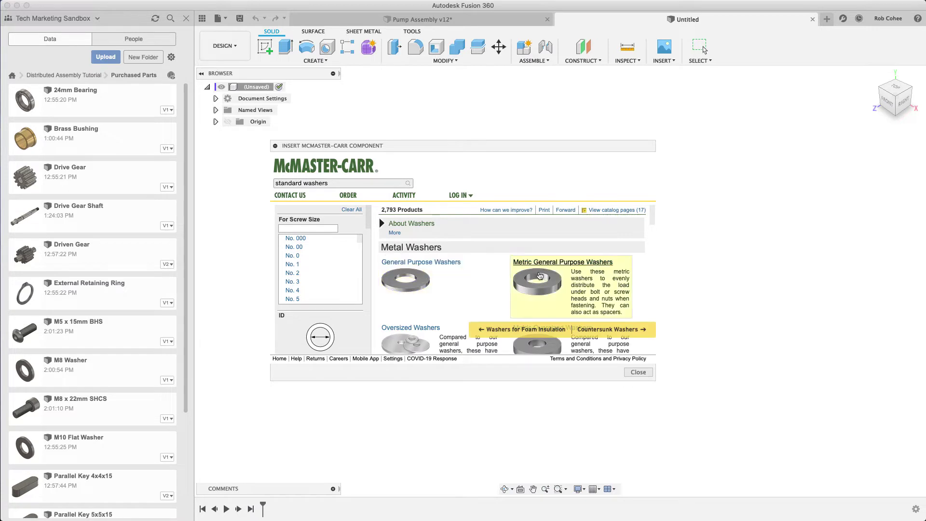
pyautogui.click(535, 275)
# Filter to M6 and insert the black-oxide stainless steel washer's 3-D STEP model
pyautogui.scroll(-3, 331, 275)
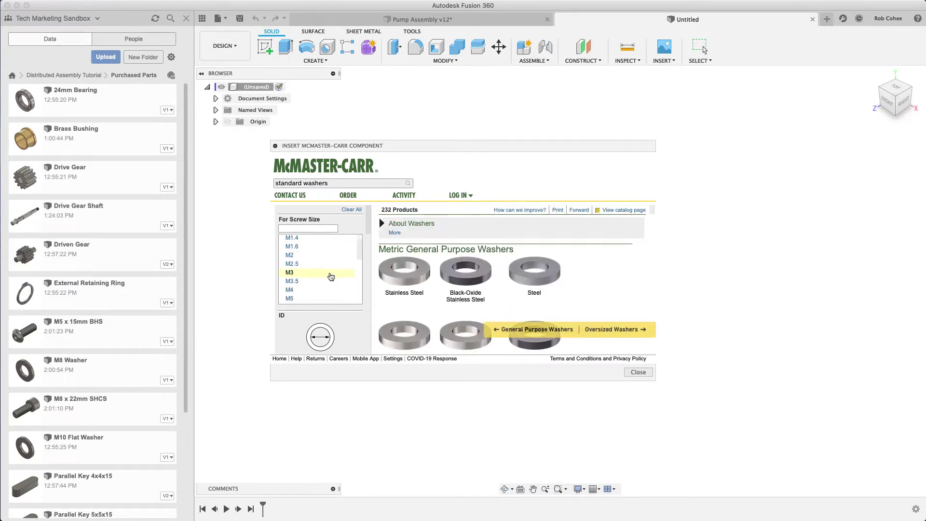
pyautogui.click(315, 284)
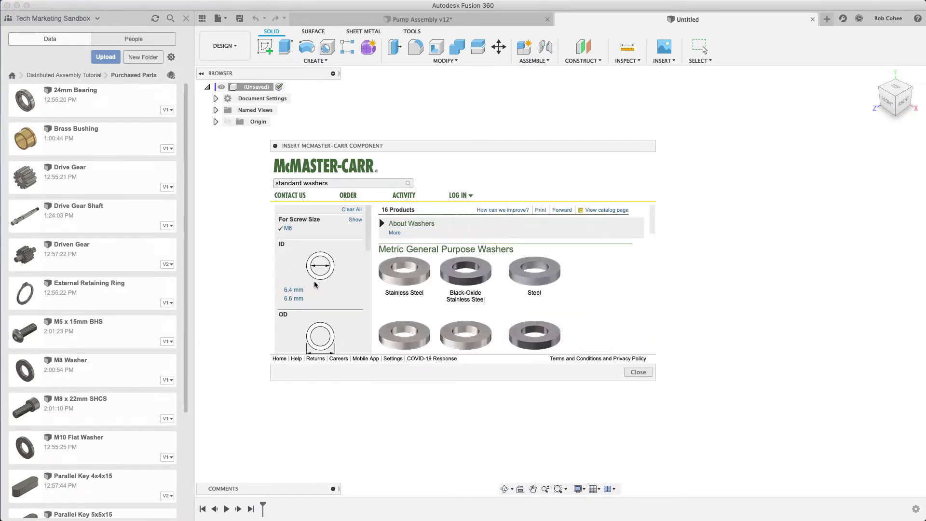
pyautogui.click(459, 270)
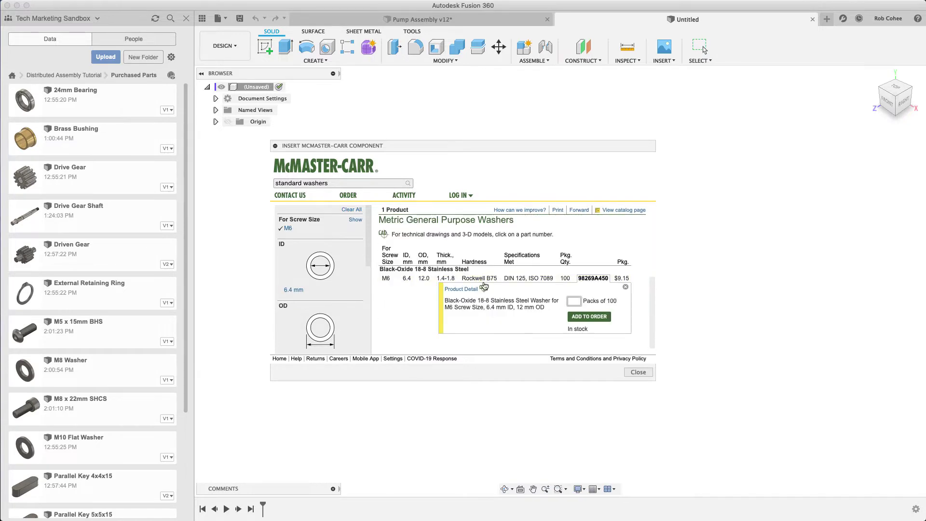
pyautogui.click(479, 288)
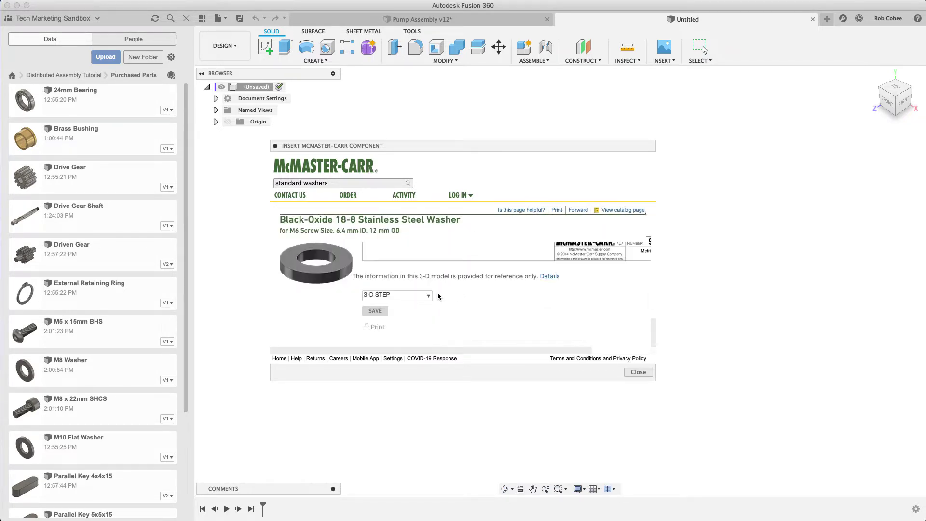
pyautogui.click(381, 310)
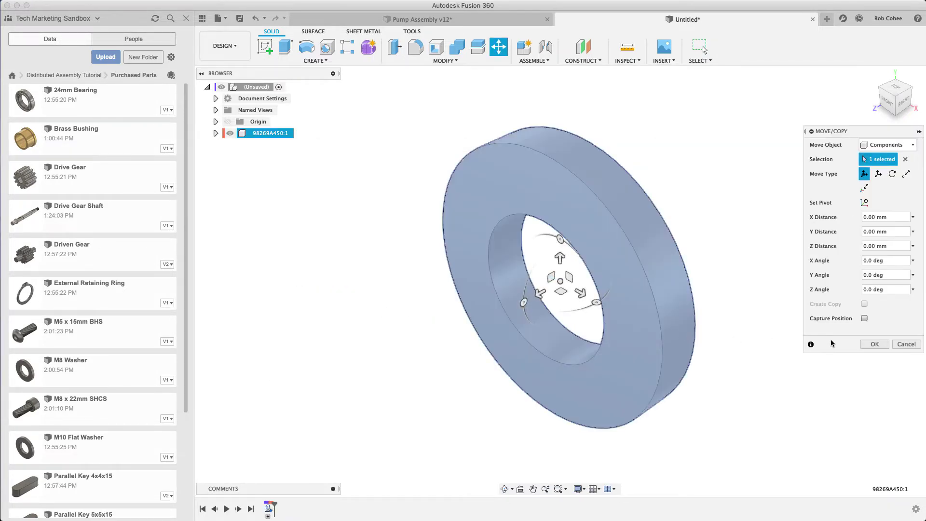
# Accept the washer's placement, then browse McMaster-Carr for metric fully threaded alloy steel socket head screws
pyautogui.click(870, 344)
pyautogui.click(664, 61)
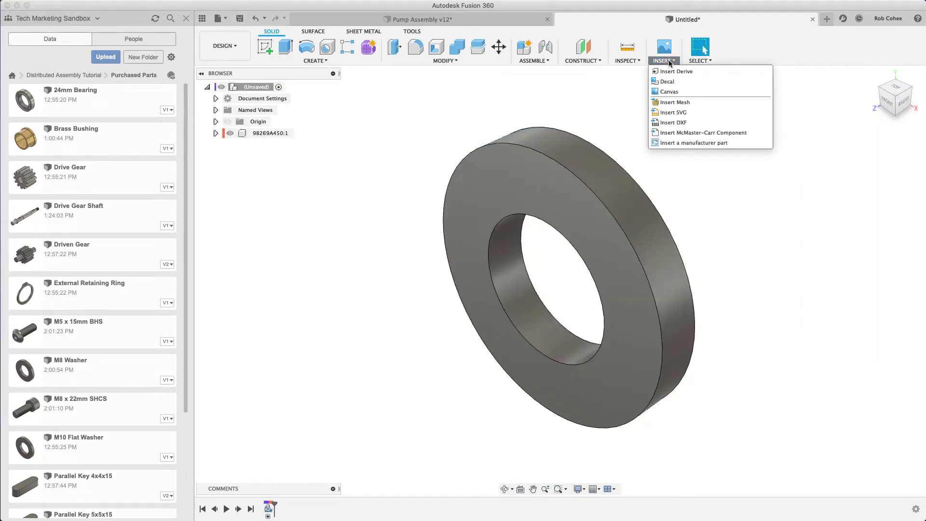
pyautogui.click(698, 132)
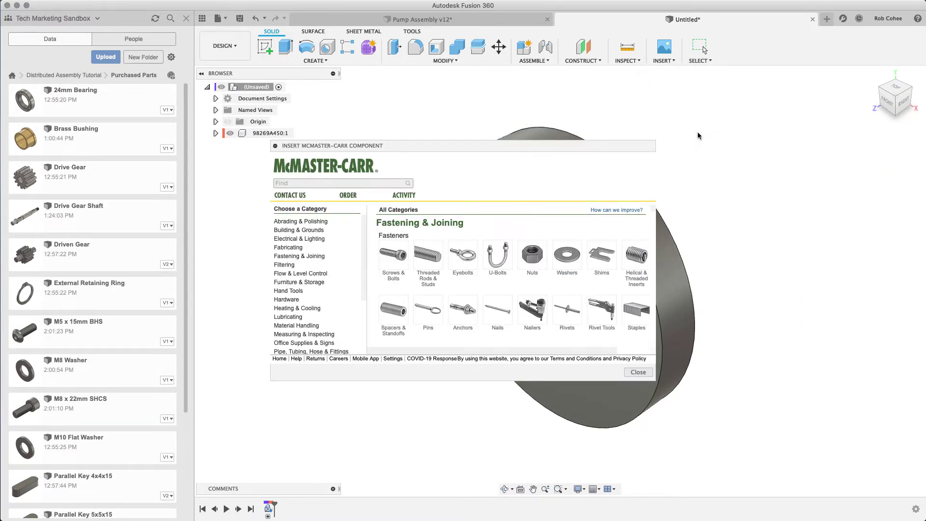
pyautogui.click(393, 266)
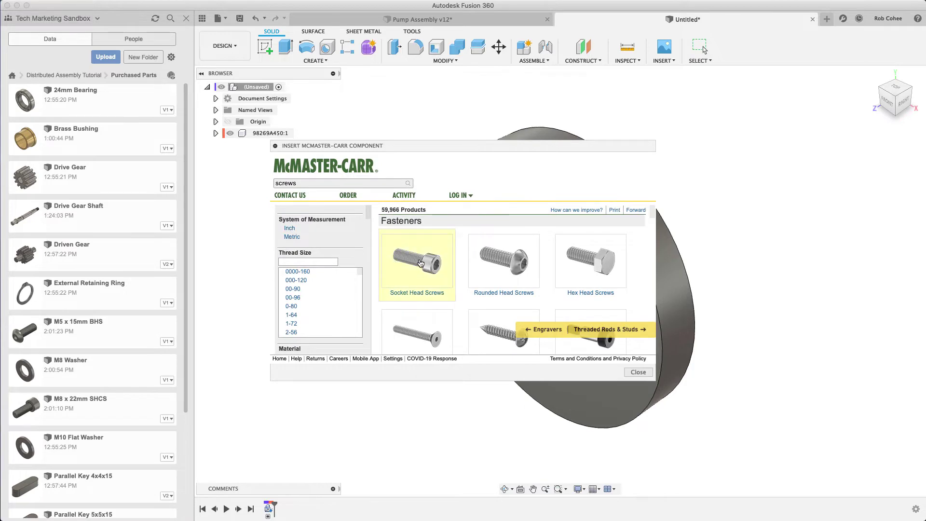
pyautogui.click(420, 267)
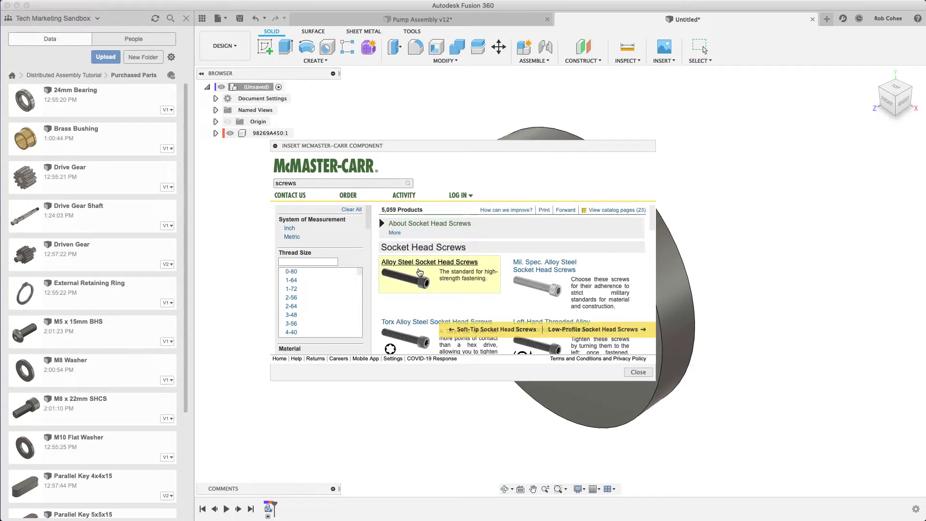
pyautogui.click(420, 278)
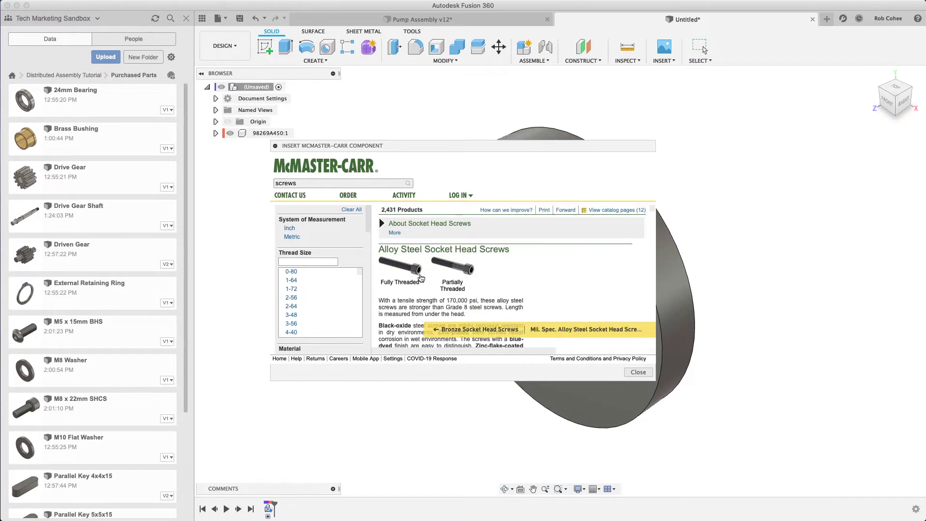
pyautogui.click(407, 273)
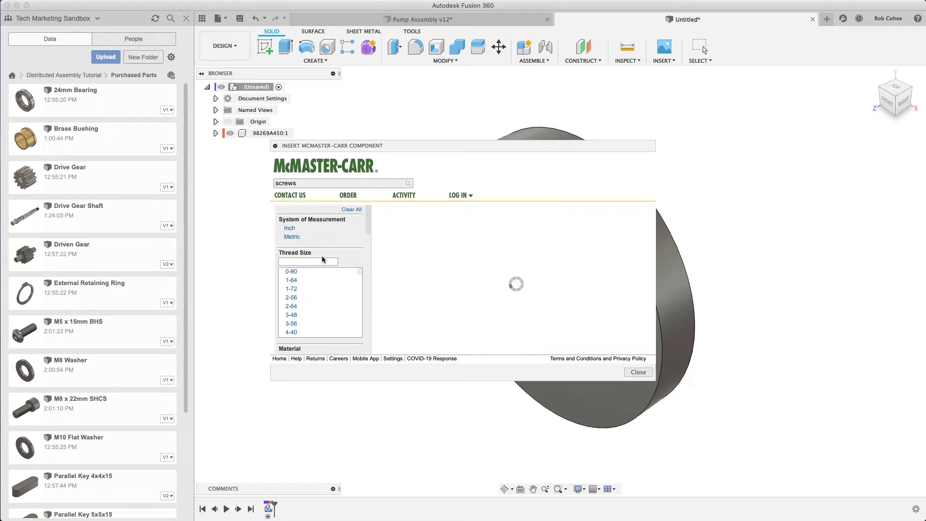
pyautogui.click(291, 237)
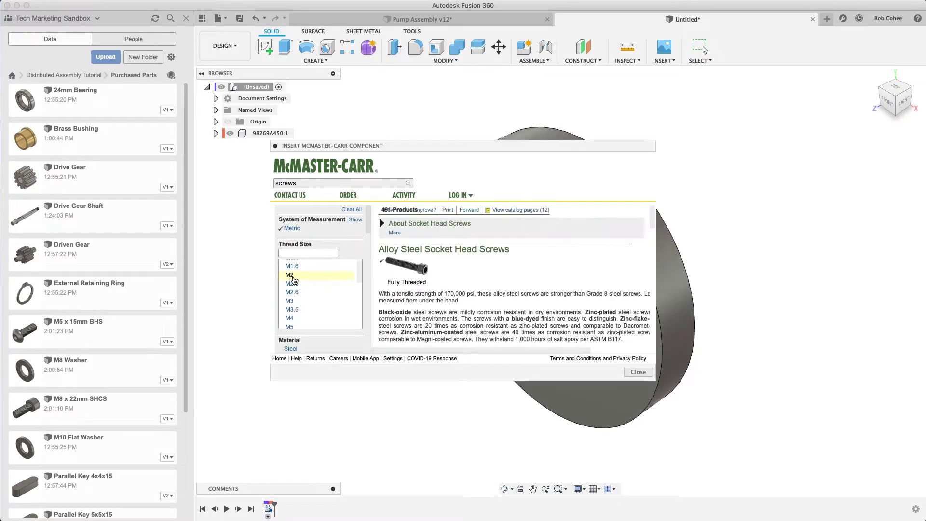
# Filter to M6 x 22 mm and insert the black-oxide screw's STEP model, accepting its placement
pyautogui.scroll(-3, 293, 285)
pyautogui.click(293, 304)
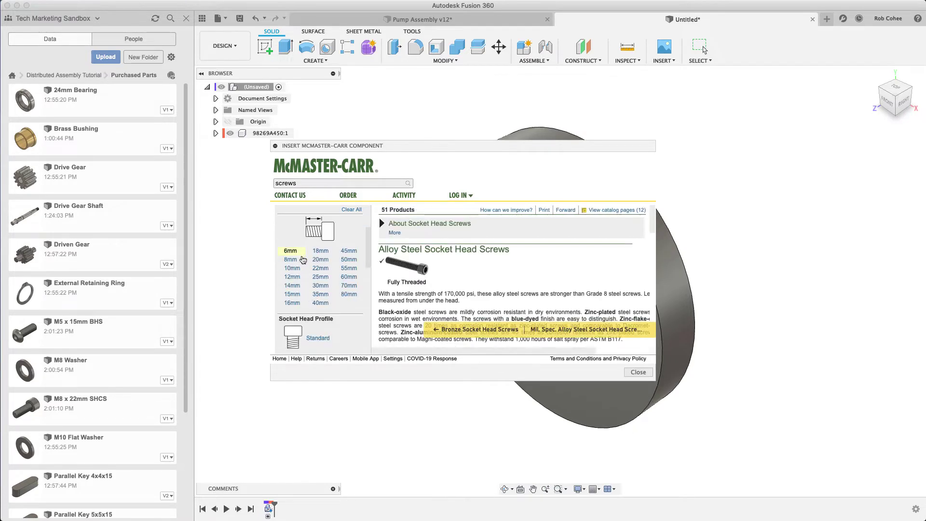
pyautogui.click(320, 269)
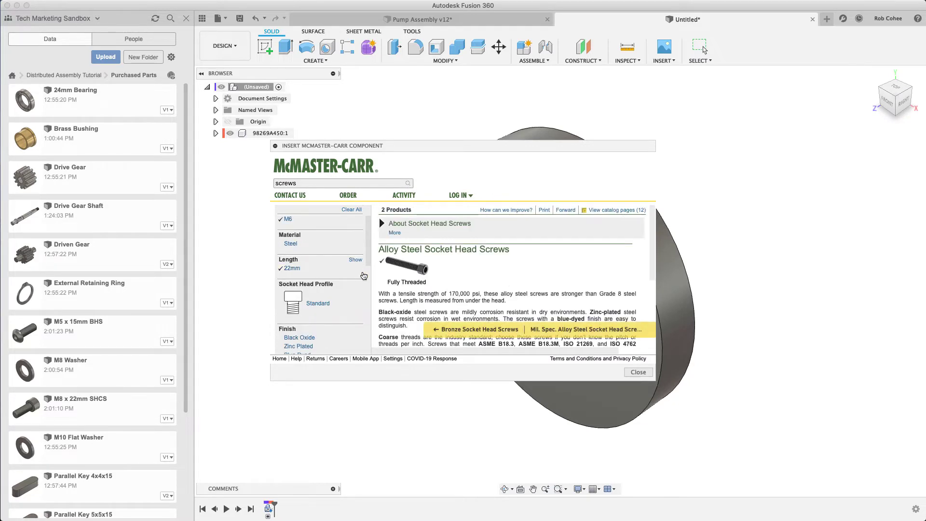
pyautogui.scroll(-5, 445, 284)
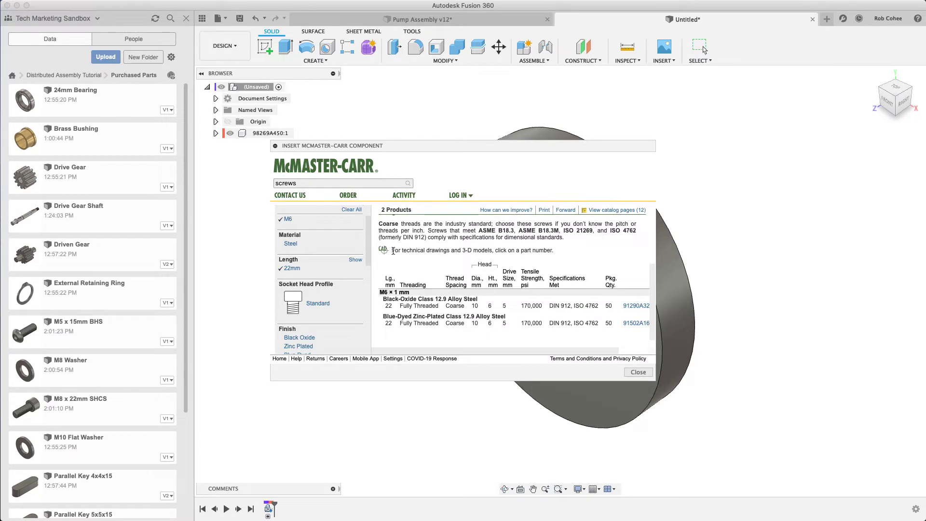
pyautogui.click(638, 307)
pyautogui.click(514, 289)
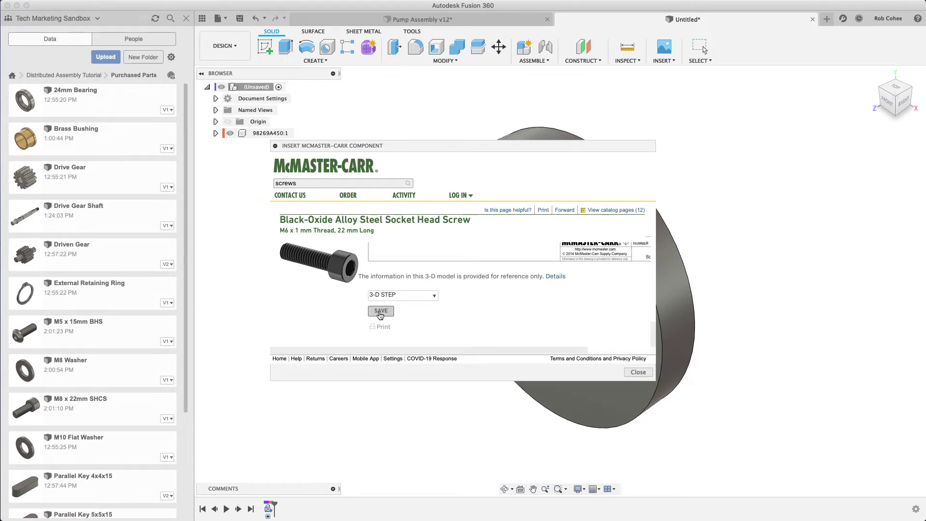
pyautogui.click(381, 311)
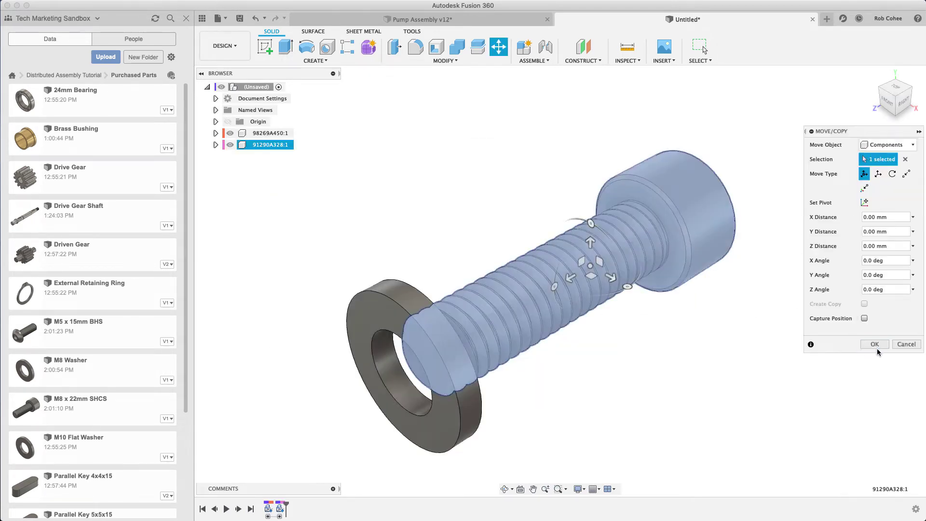
pyautogui.click(876, 345)
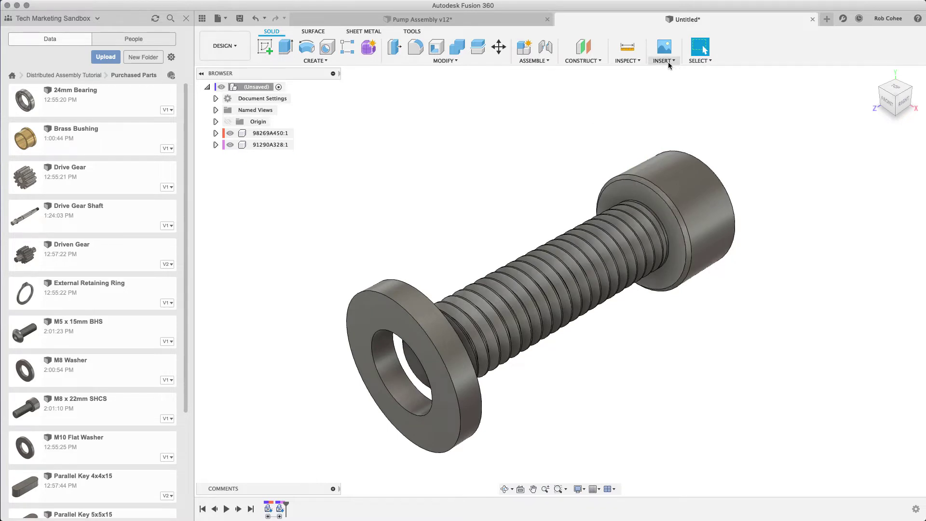
# Export the washer component as 'M6 Washer'
pyautogui.rightClick(257, 134)
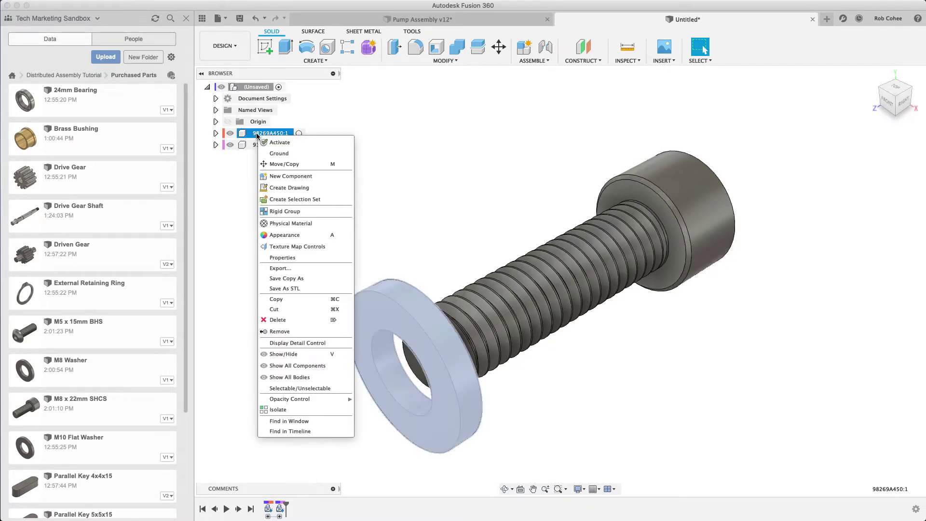
pyautogui.click(300, 268)
pyautogui.write('M6 Washer')
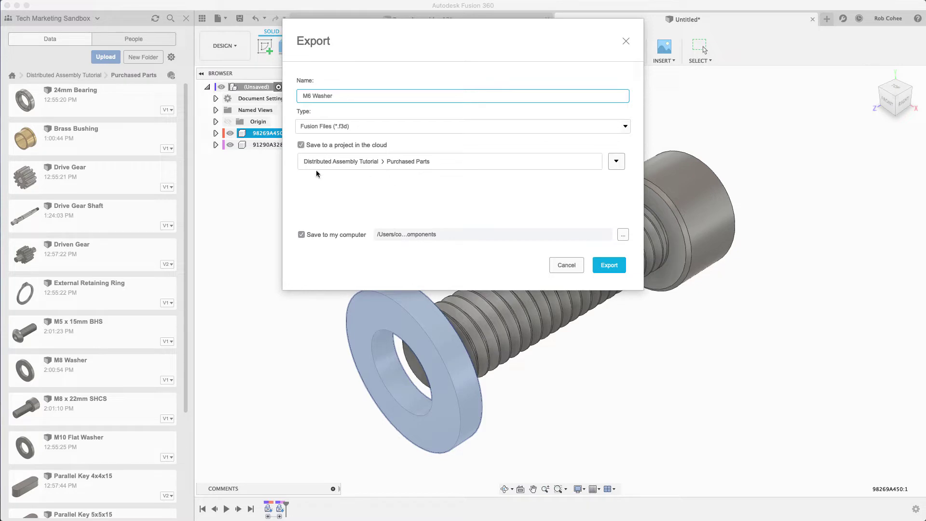
pyautogui.click(610, 266)
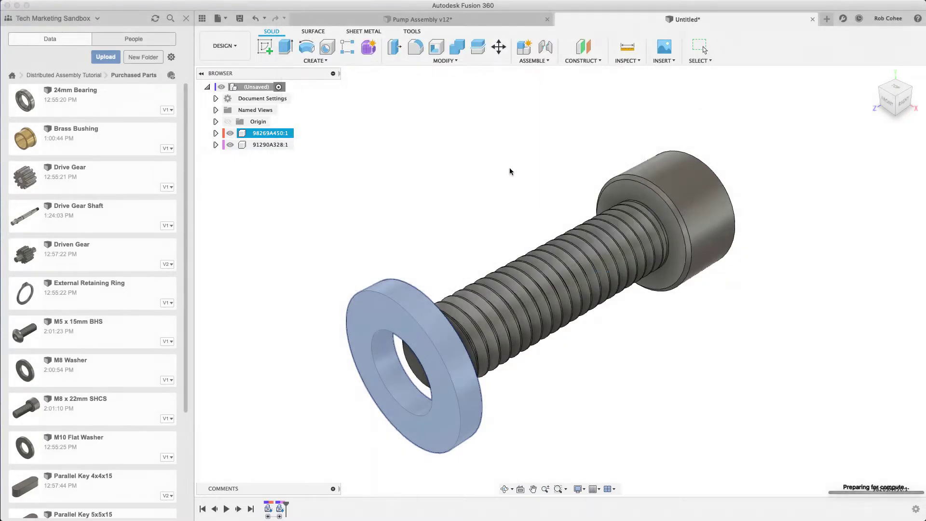
pyautogui.click(488, 146)
# Export the screw as 'M6 x 22mm SHCS' to the cloud only, then return to Pump Assembly
pyautogui.click(273, 146)
pyautogui.rightClick(270, 146)
pyautogui.click(337, 279)
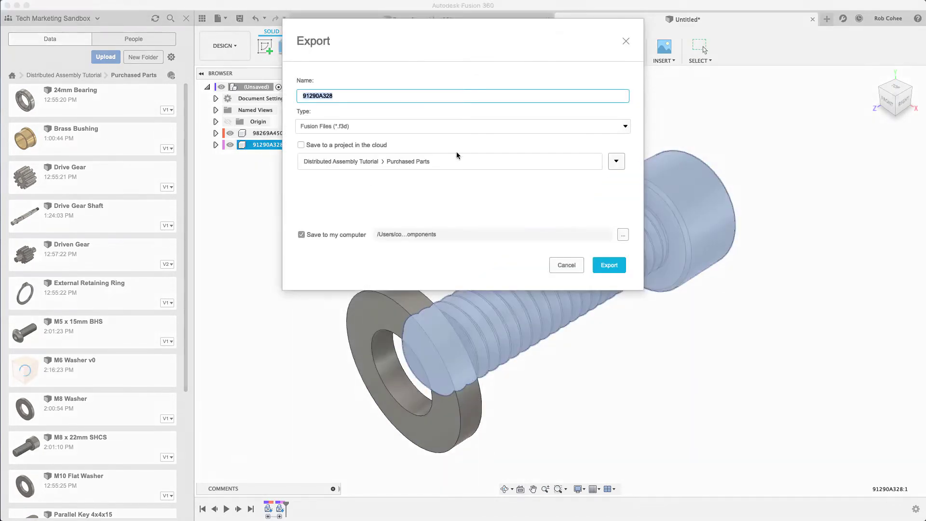
pyautogui.write('M6 x 22mm SHCS')
pyautogui.click(352, 146)
pyautogui.click(332, 236)
pyautogui.click(609, 265)
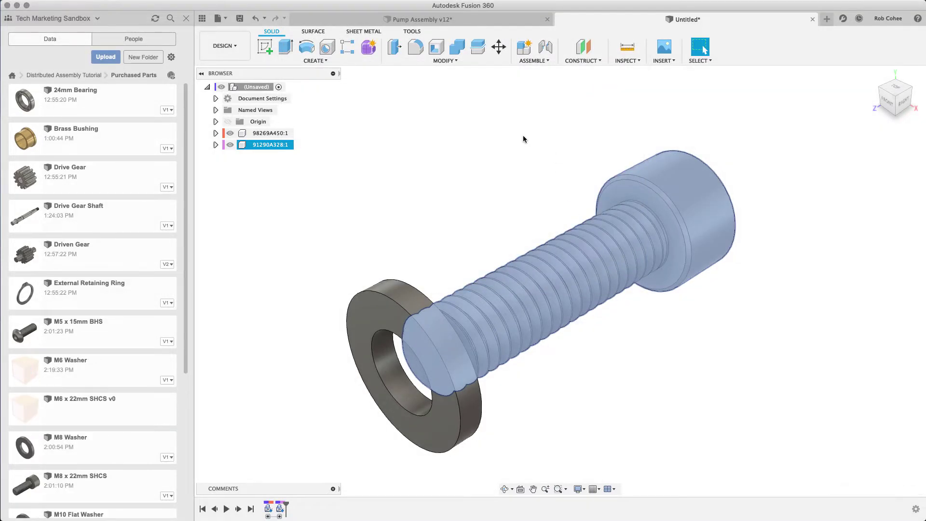
pyautogui.click(439, 20)
# Insert M6 Washer into the Pump Assembly and offset it 20 mm out from the pump
pyautogui.moveTo(437, 145); pyautogui.dragTo(469, 135, button='middle')
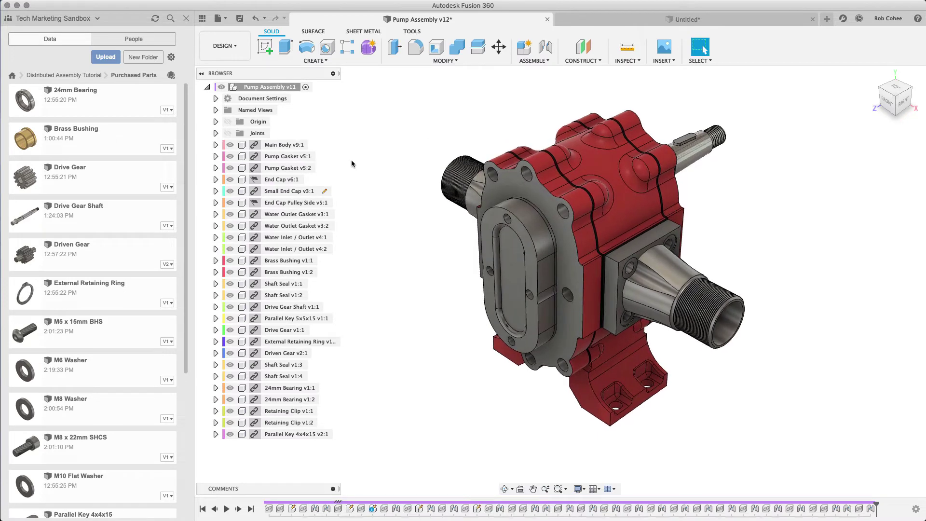
pyautogui.rightClick(108, 367)
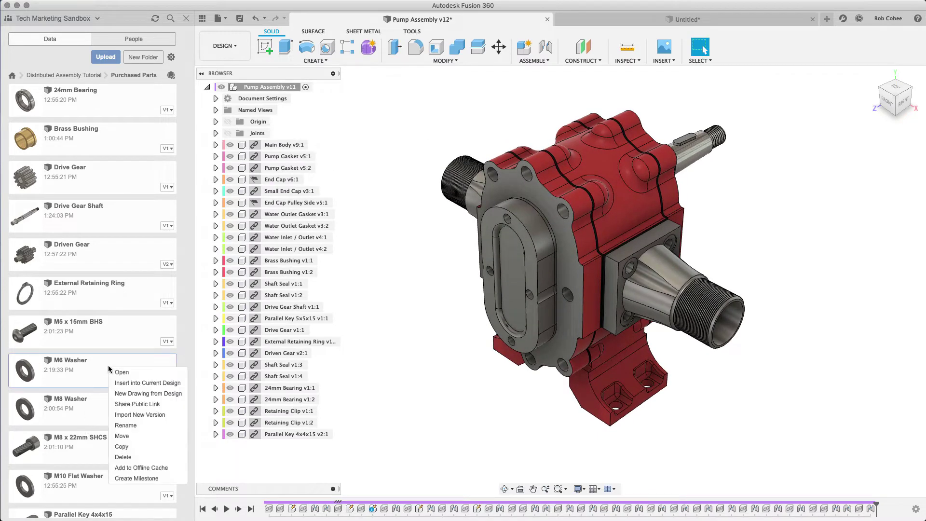
pyautogui.click(122, 383)
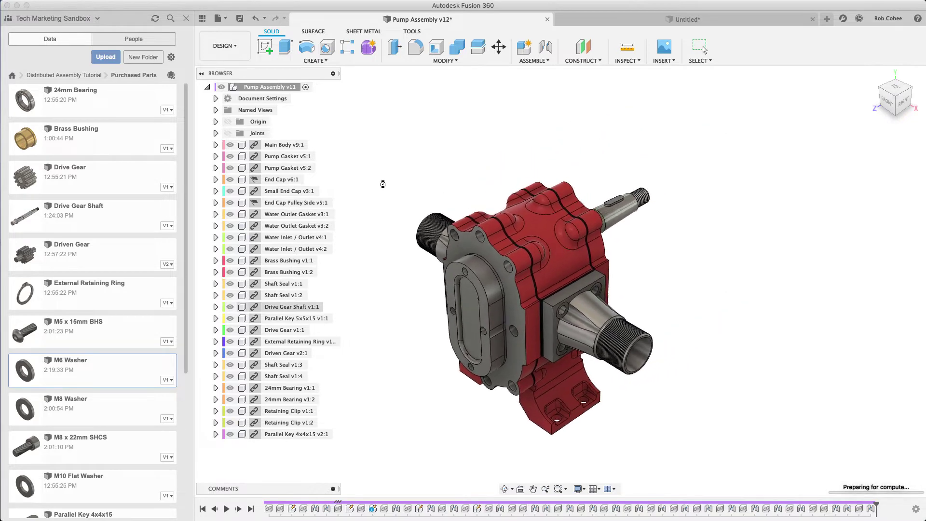
pyautogui.moveTo(504, 271); pyautogui.dragTo(398, 146)
pyautogui.moveTo(398, 177); pyautogui.dragTo(471, 248, button='middle')
pyautogui.scroll(2, 479, 273)
pyautogui.scroll(2, 458, 296)
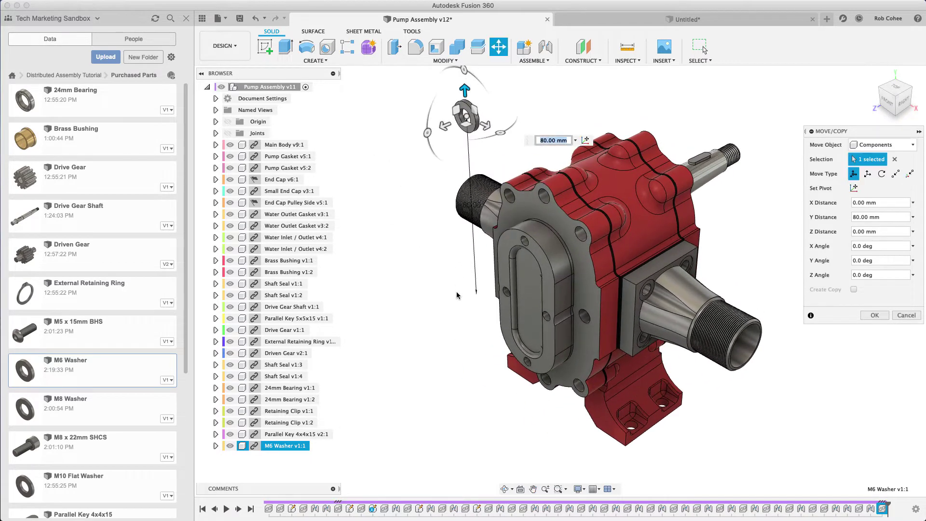
pyautogui.moveTo(436, 129); pyautogui.dragTo(402, 145)
pyautogui.click(878, 316)
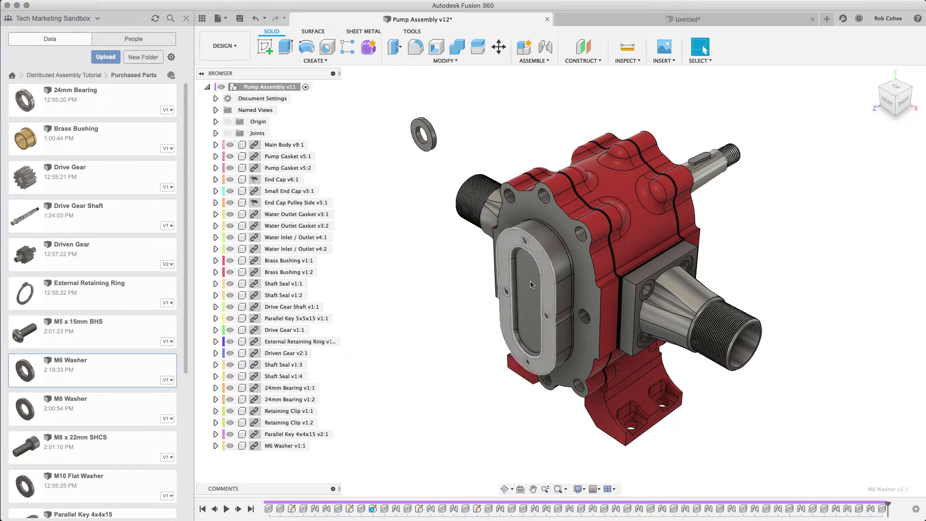
# Copy the washer and paste three copies at 20, 40 and 60 mm below it
pyautogui.click(285, 446)
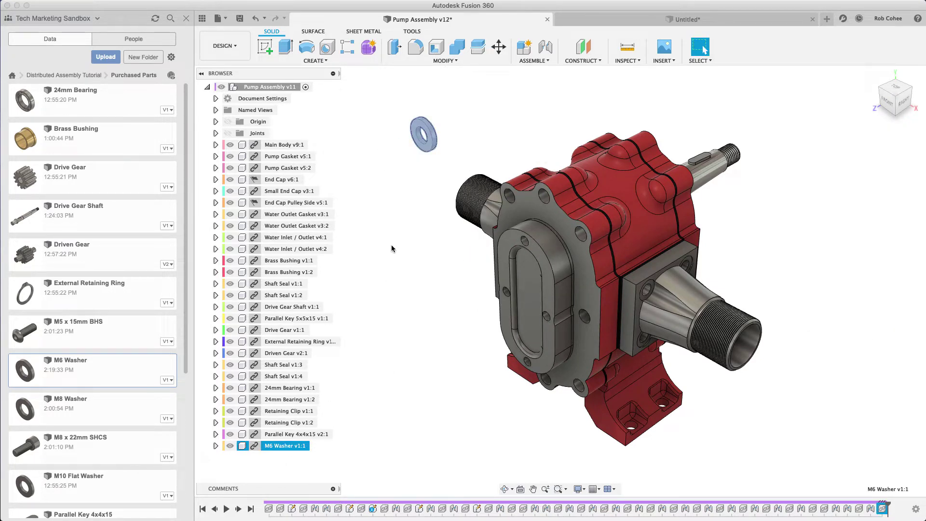
pyautogui.press('super+c')
pyautogui.press('super+v')
pyautogui.moveTo(423, 109); pyautogui.dragTo(425, 158)
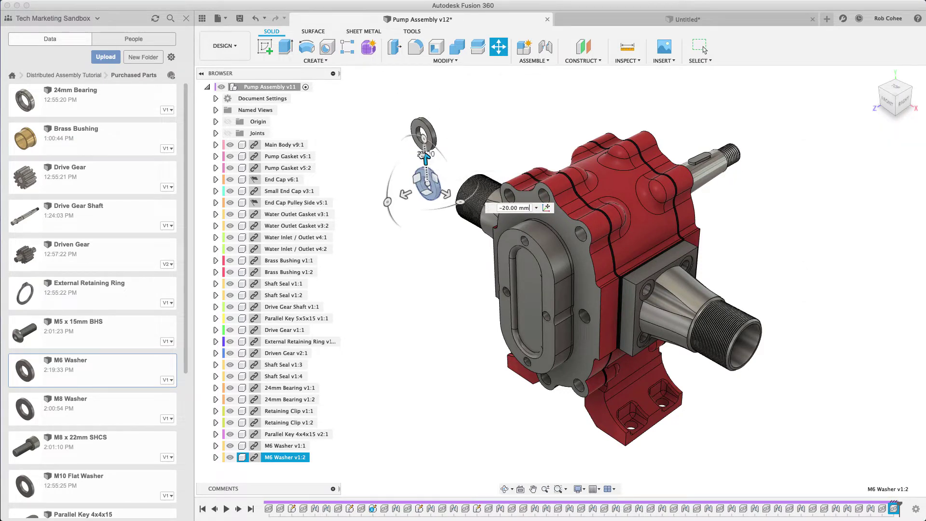
pyautogui.press('super+v')
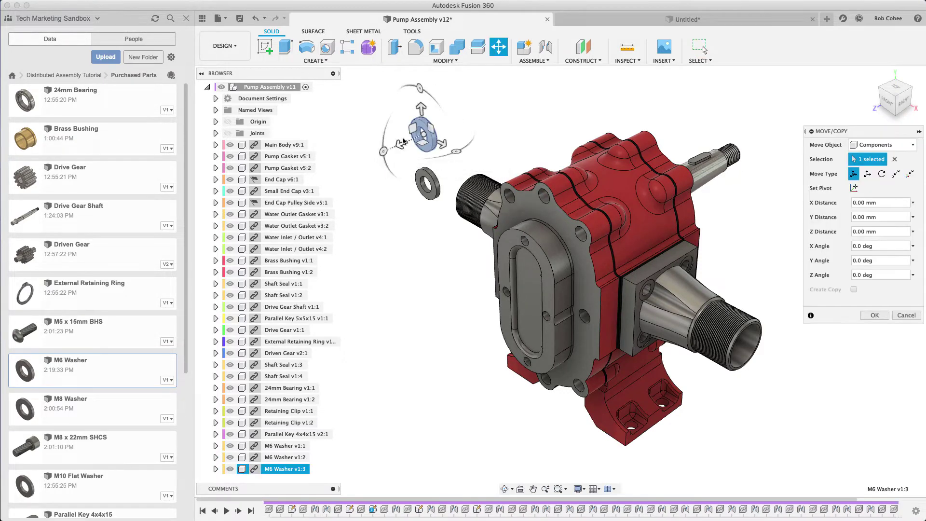
pyautogui.moveTo(423, 110); pyautogui.dragTo(432, 215)
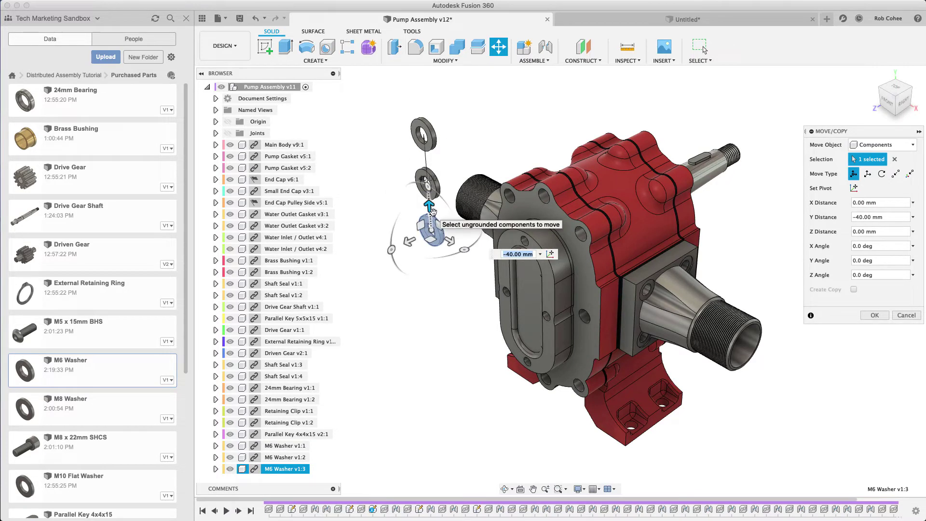
pyautogui.press('Return')
pyautogui.press('super+v')
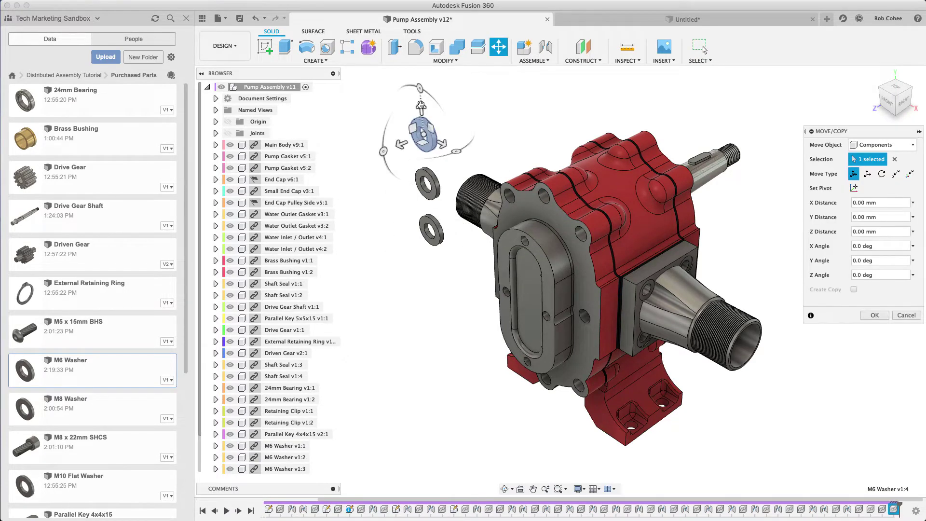
pyautogui.moveTo(421, 106); pyautogui.dragTo(419, 254)
pyautogui.press('Return')
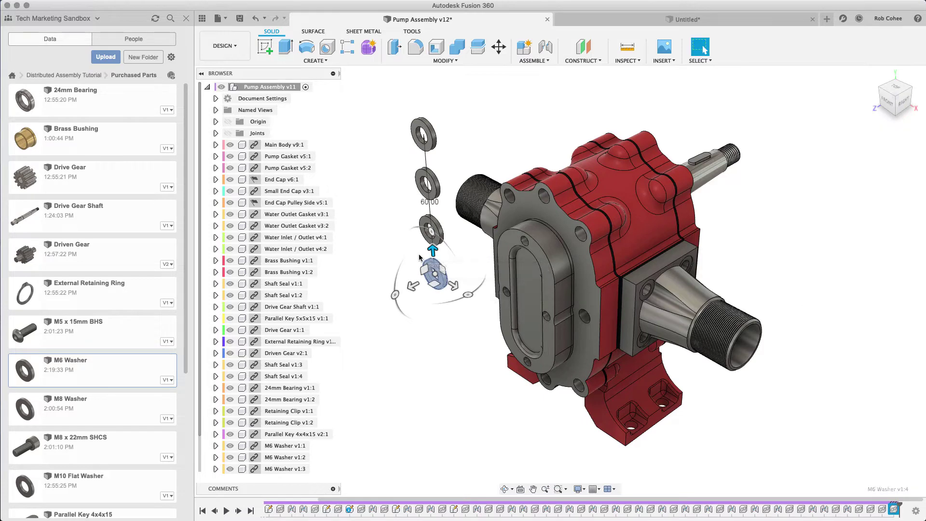
# Paste four more washers at 80, 100, 120 and 140 mm down
pyautogui.press('super+v')
pyautogui.moveTo(421, 110); pyautogui.dragTo(425, 288)
pyautogui.press('Return')
pyautogui.press('super+v')
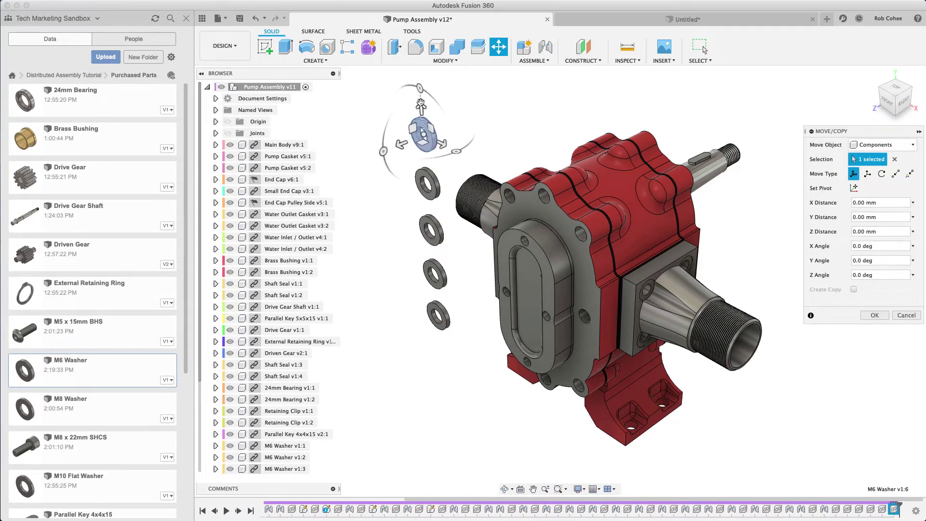
pyautogui.moveTo(421, 103); pyautogui.dragTo(436, 335)
pyautogui.press('Return')
pyautogui.press('super+v')
pyautogui.moveTo(420, 103); pyautogui.dragTo(430, 366)
pyautogui.press('Return')
pyautogui.press('super+v')
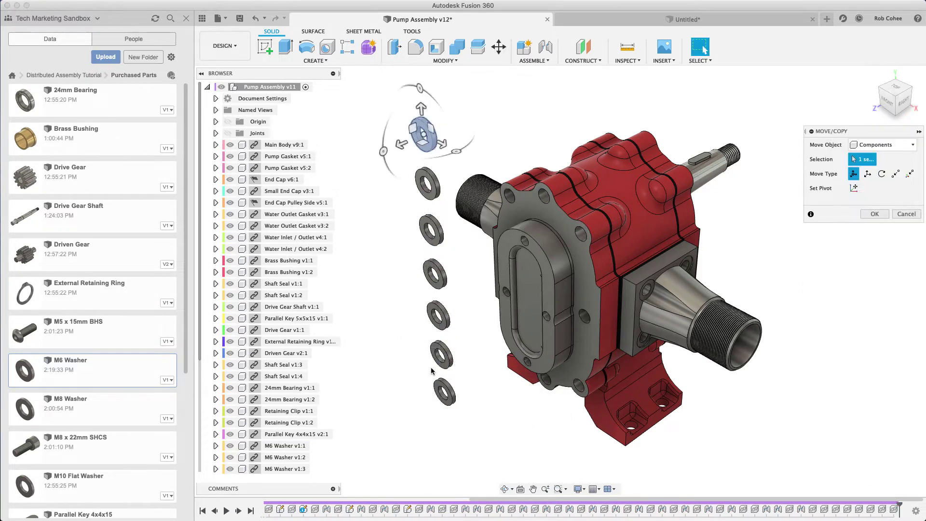
pyautogui.moveTo(422, 109); pyautogui.dragTo(428, 420)
pyautogui.press('Return')
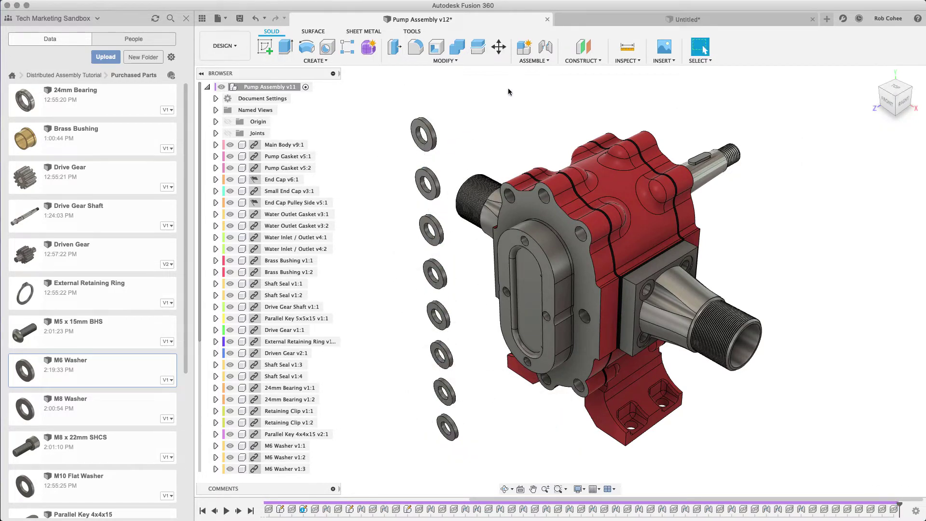
# Joint the first three M6 washers to End Cap bolt holes
pyautogui.press('j')
pyautogui.click(423, 126)
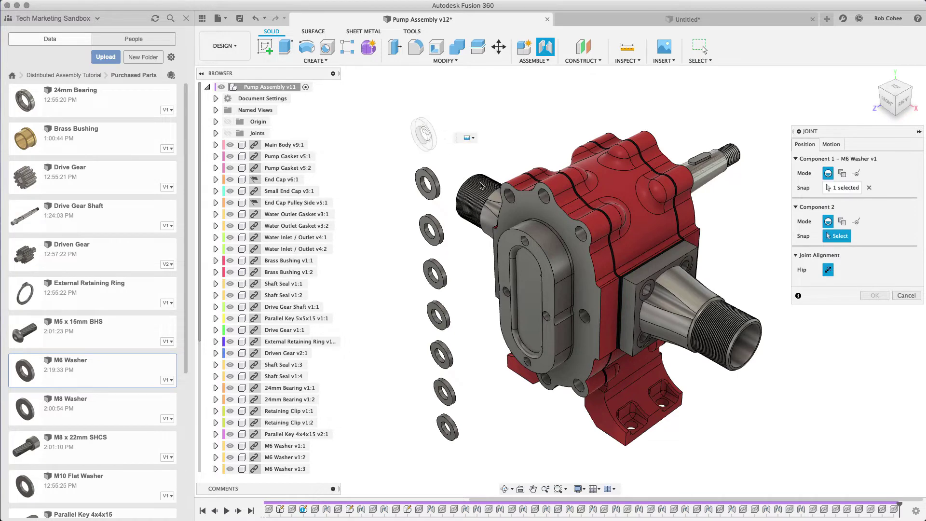
pyautogui.click(509, 205)
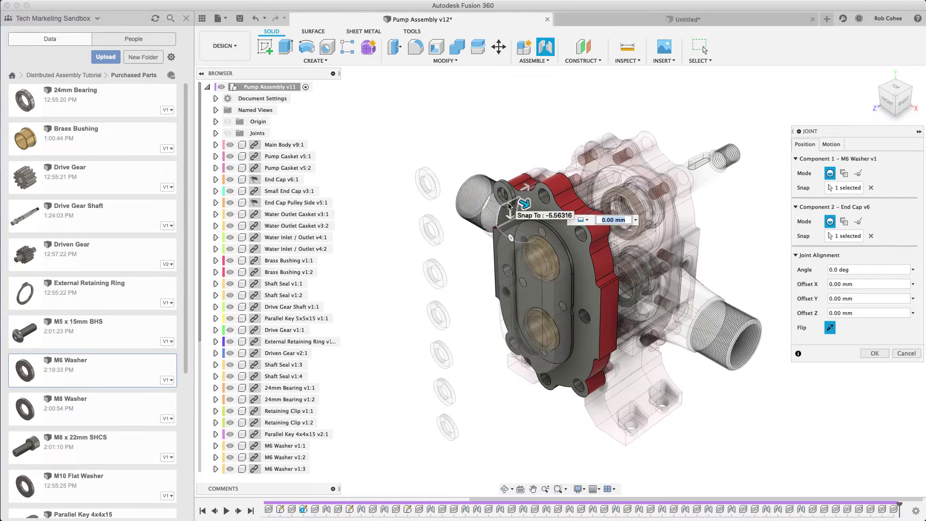
pyautogui.press('Return')
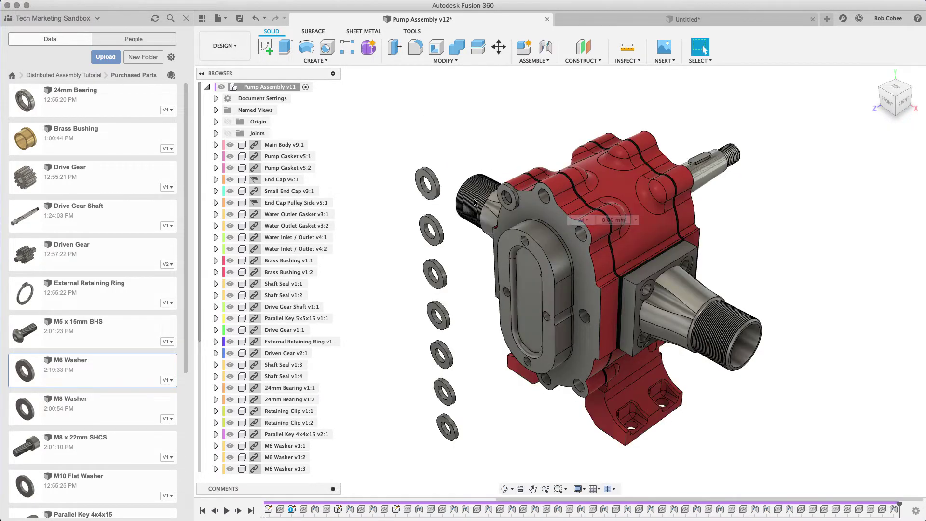
pyautogui.click(545, 47)
pyautogui.click(431, 184)
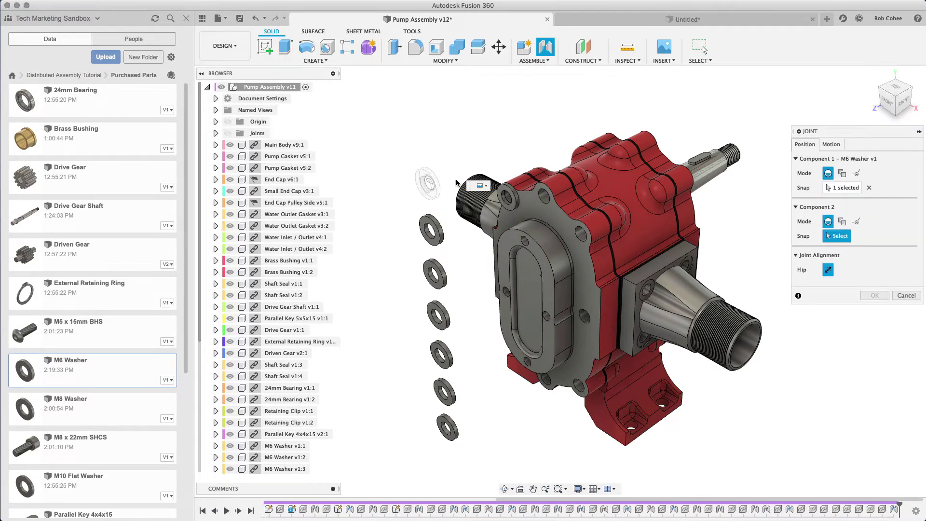
pyautogui.click(543, 198)
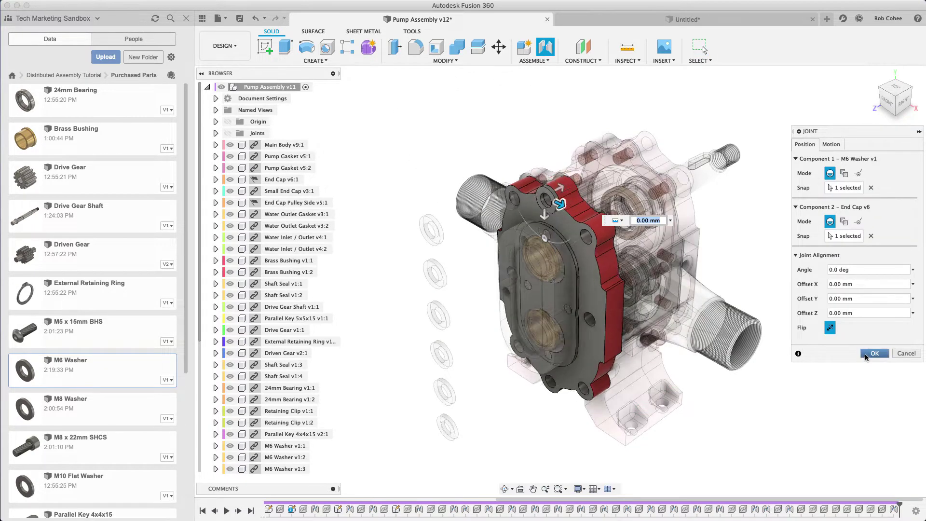
pyautogui.click(866, 353)
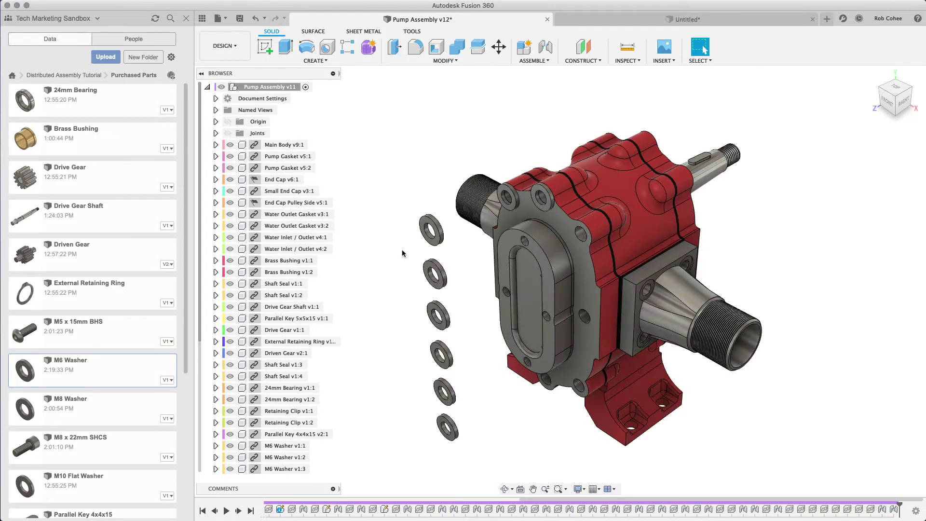
pyautogui.click(545, 46)
pyautogui.click(430, 229)
pyautogui.click(581, 235)
pyautogui.press('Return')
# Joint the fourth, fifth and sixth washers to their End Cap flange holes
pyautogui.press('j')
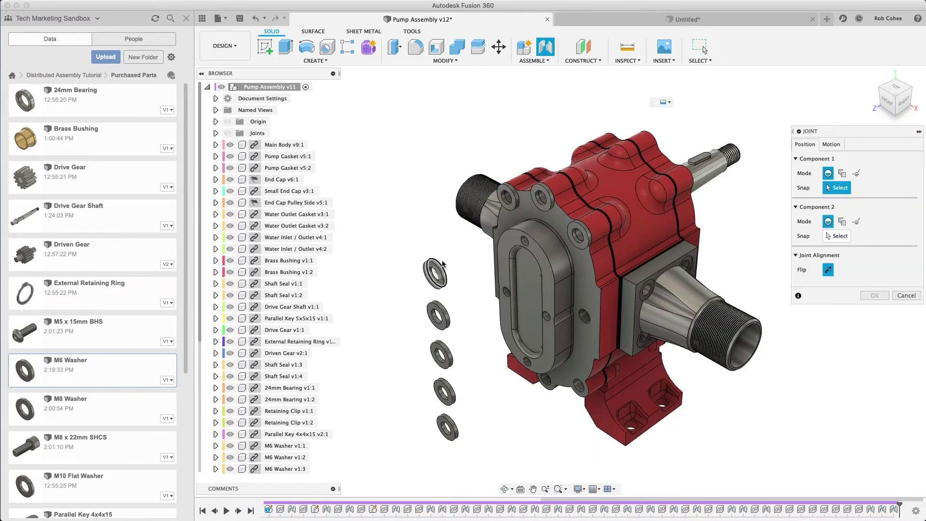
pyautogui.click(435, 274)
pyautogui.click(584, 316)
pyautogui.press('Return')
pyautogui.press('j')
pyautogui.click(438, 314)
pyautogui.click(578, 385)
pyautogui.press('Return')
pyautogui.press('j')
pyautogui.click(441, 356)
pyautogui.scroll(3, 534, 264)
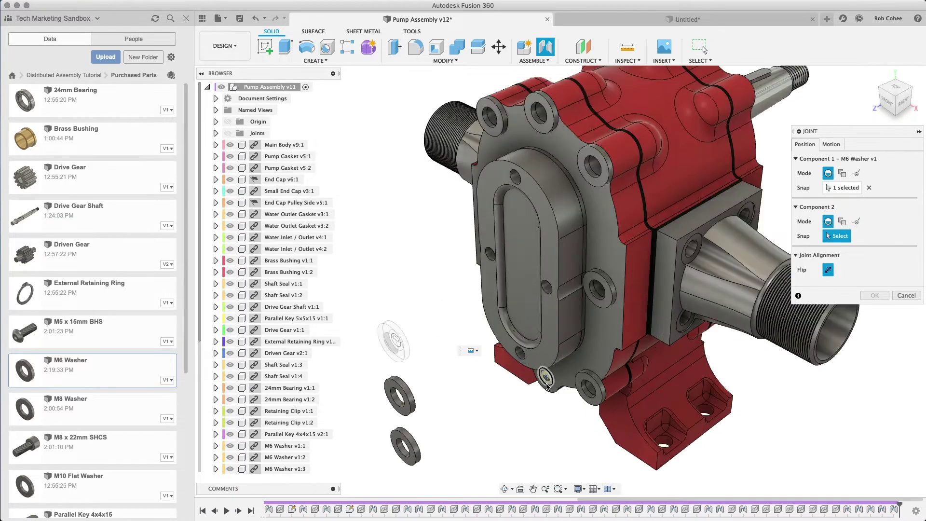
pyautogui.keyDown('shift'); pyautogui.moveTo(452, 328); pyautogui.dragTo(434, 337, button='middle'); pyautogui.keyUp('shift')
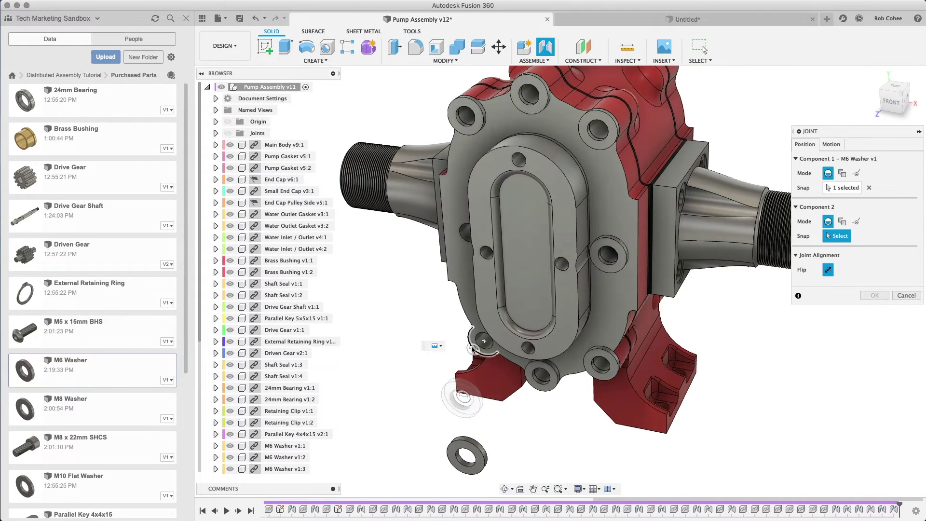
pyautogui.click(482, 340)
pyautogui.press('Return')
# Joint the last washer to a flange hole and return to the home view
pyautogui.press('j')
pyautogui.click(467, 454)
pyautogui.click(478, 241)
pyautogui.press('Return')
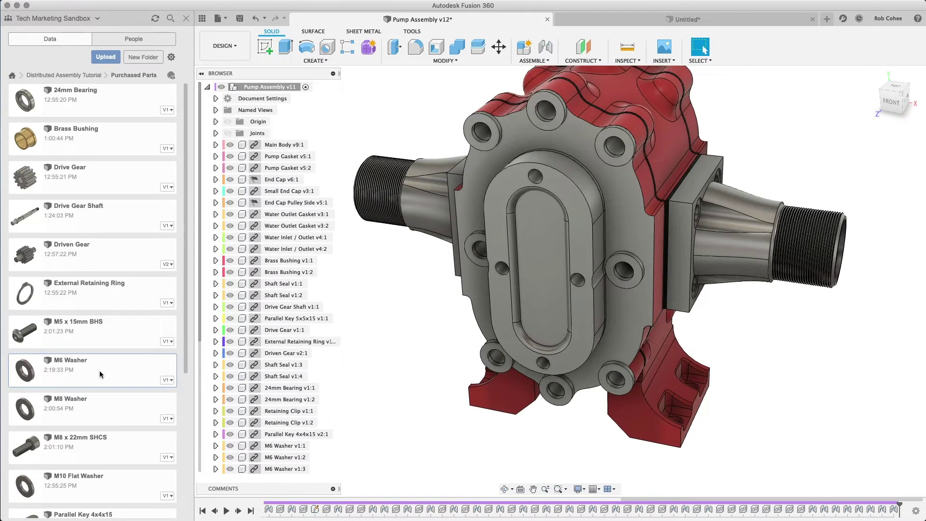
pyautogui.click(873, 74)
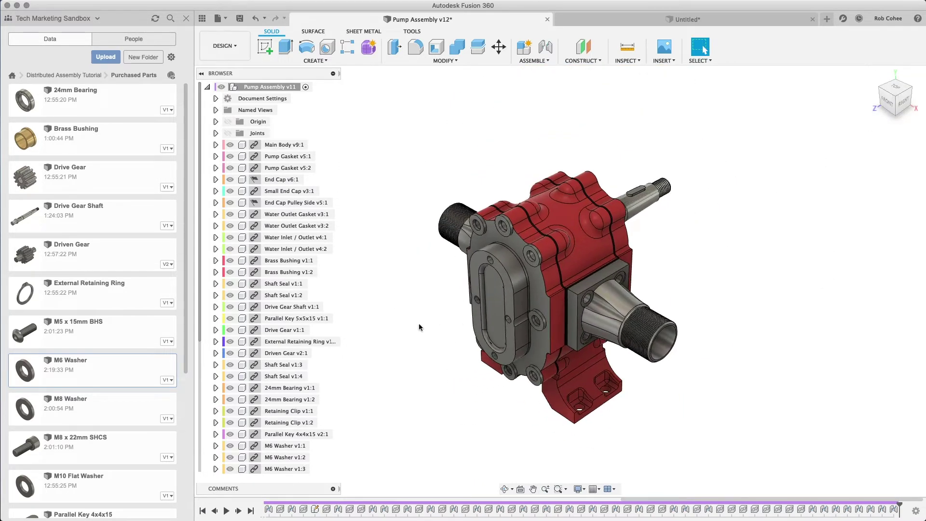
# Select all eight M6 washers and move them -140 mm out from the end cap
pyautogui.scroll(-5, 337, 395)
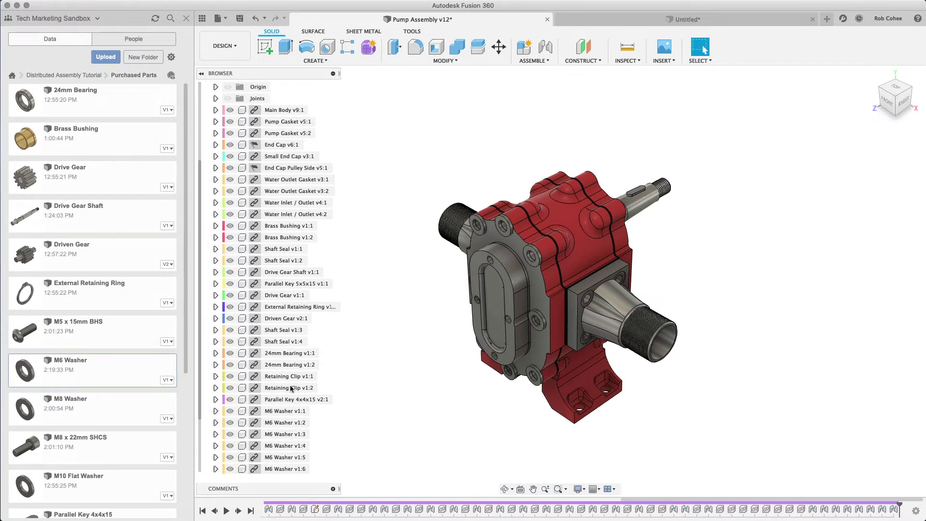
pyautogui.click(291, 388)
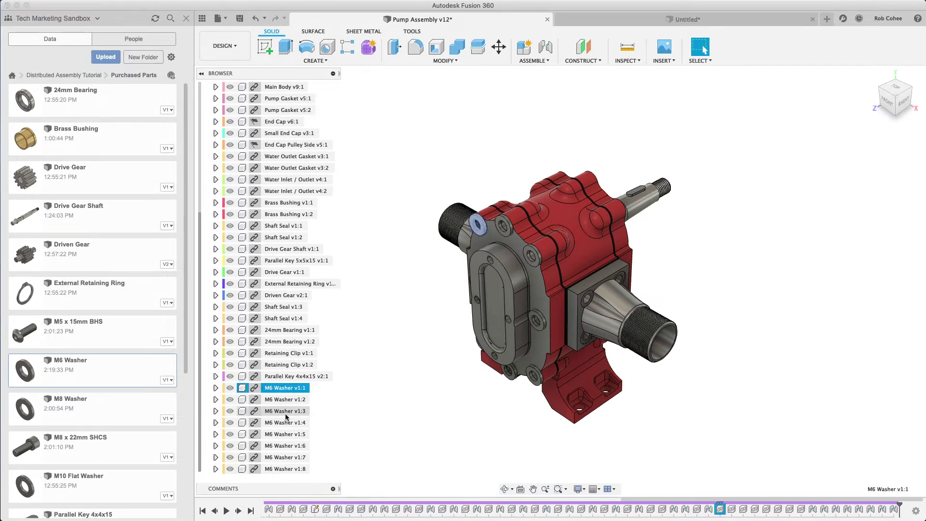
pyautogui.keyDown('shift'); pyautogui.click(287, 470); pyautogui.keyUp('shift')
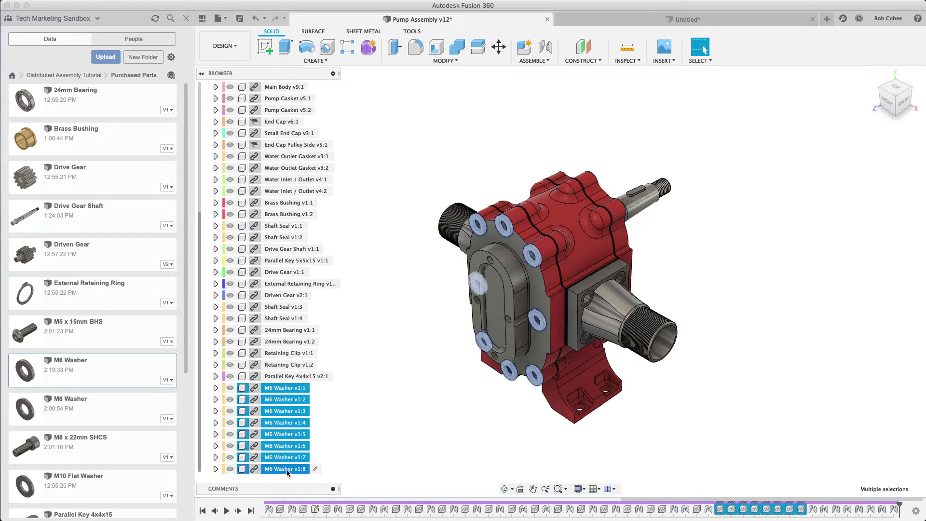
pyautogui.press('m')
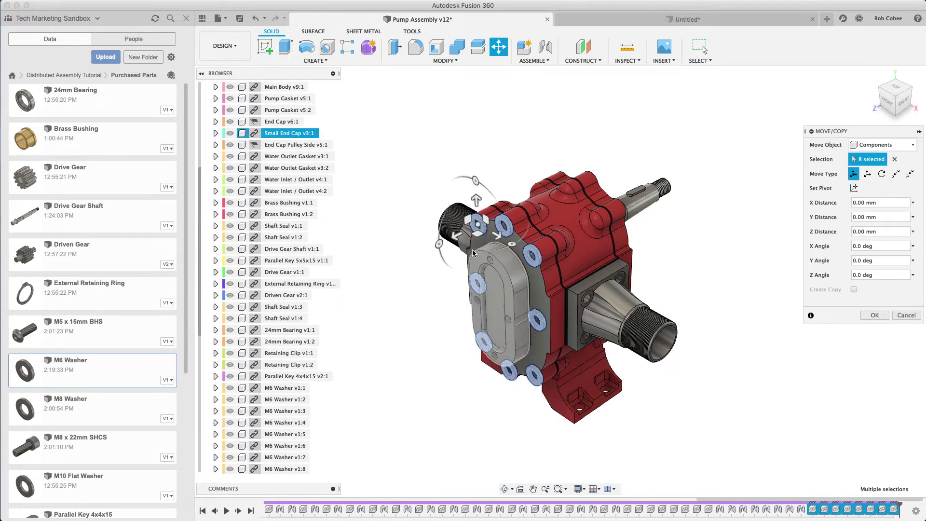
pyautogui.moveTo(455, 236); pyautogui.dragTo(645, 179)
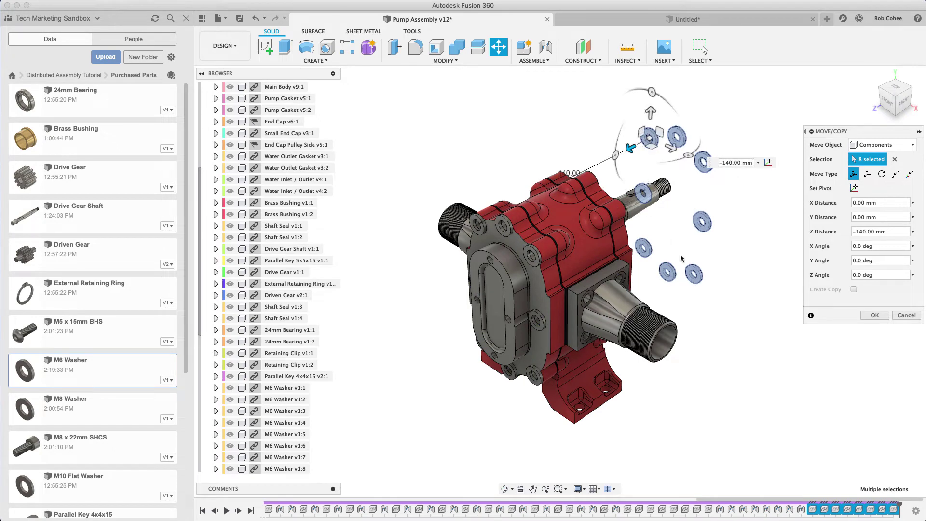
pyautogui.moveTo(727, 329)
pyautogui.keyDown('shift'); pyautogui.mouseDown(button='middle')
pyautogui.moveTo(738, 333)
pyautogui.moveTo(671, 335)
pyautogui.moveTo(648, 323)
pyautogui.moveTo(727, 332)
pyautogui.mouseUp(button='middle'); pyautogui.keyUp('shift')
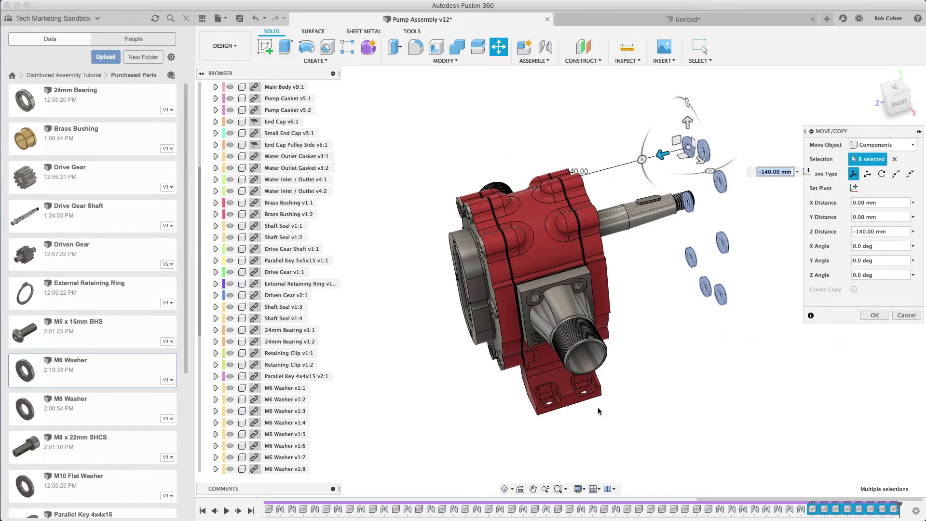
pyautogui.keyDown('shift'); pyautogui.moveTo(643, 392); pyautogui.dragTo(543, 377, button='middle'); pyautogui.keyUp('shift')
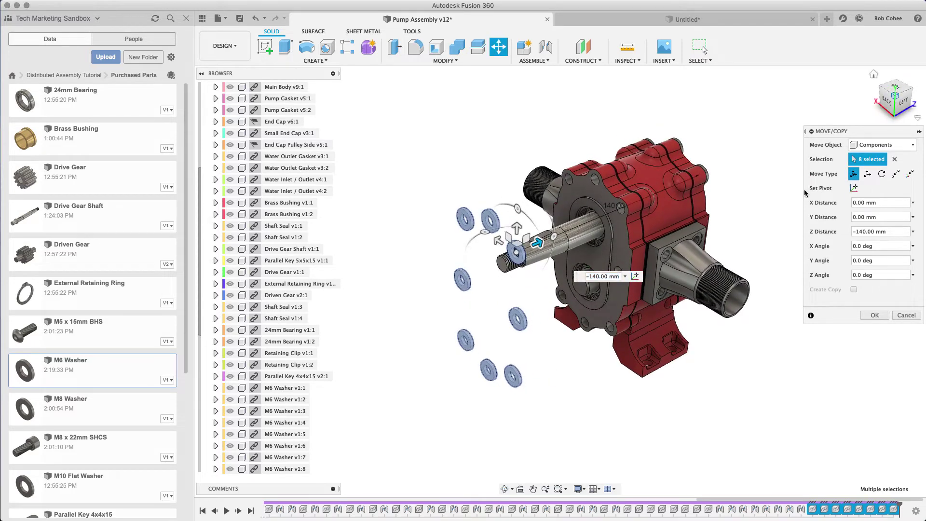
pyautogui.keyDown('shift'); pyautogui.moveTo(781, 215); pyautogui.dragTo(756, 301, button='middle'); pyautogui.keyUp('shift')
pyautogui.click(873, 315)
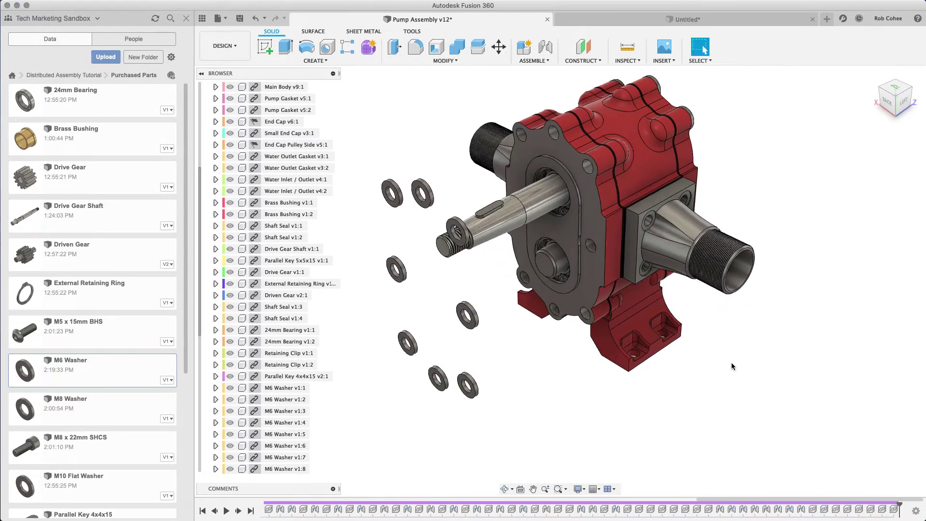
# Joint three M6 washers into End Cap Pulley Side bolt holes
pyautogui.scroll(3, 732, 363)
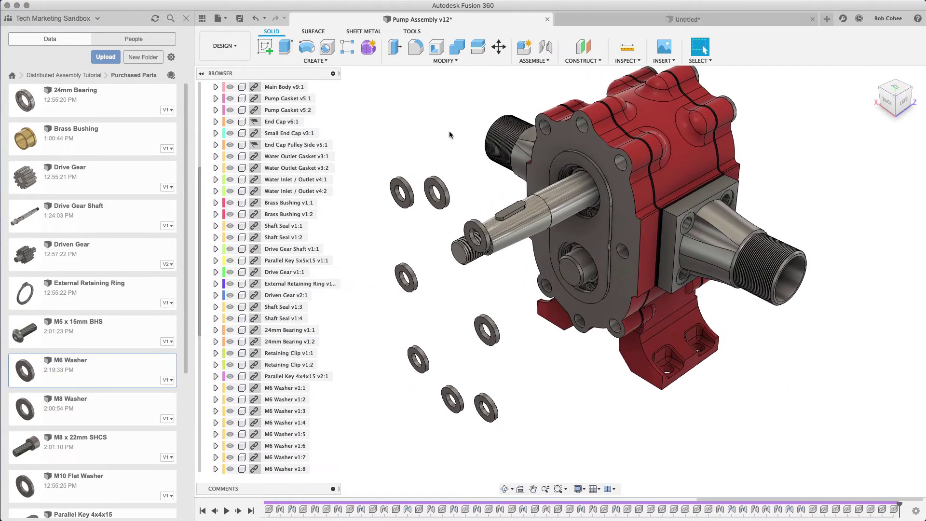
pyautogui.click(546, 47)
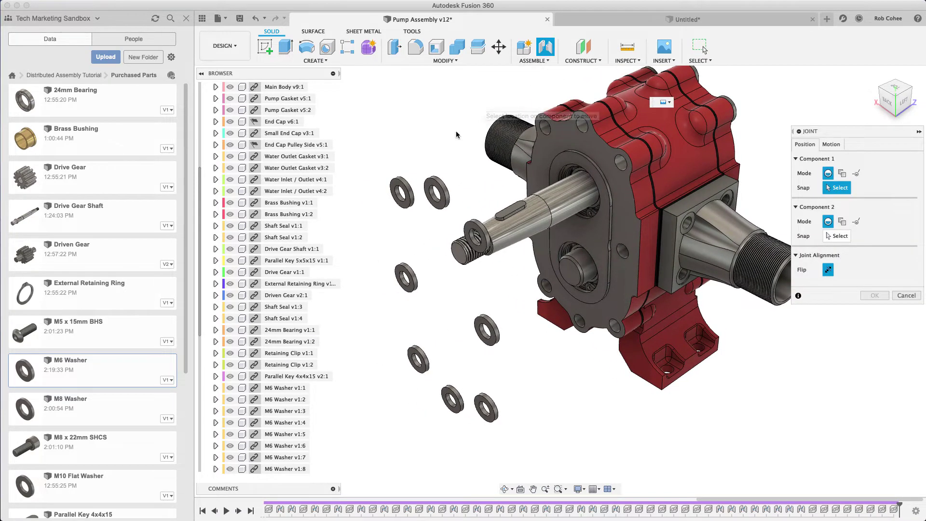
pyautogui.click(440, 179)
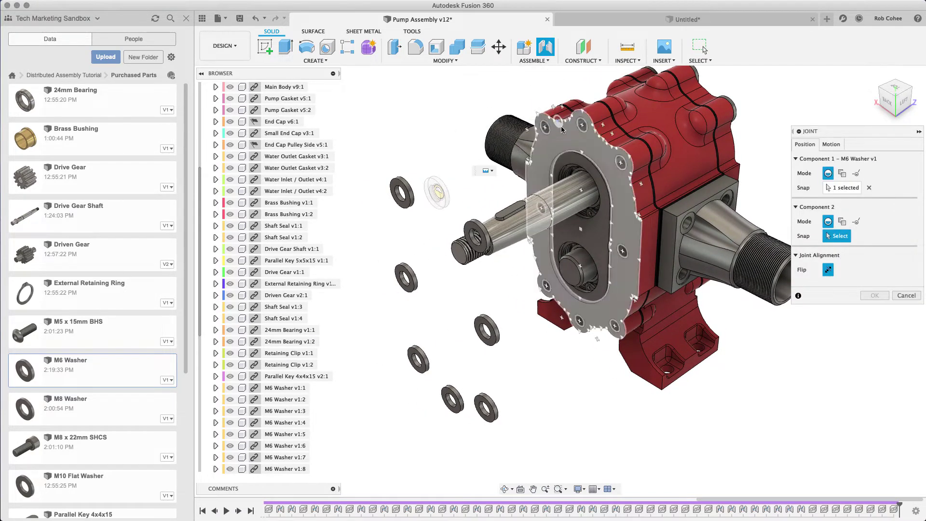
pyautogui.click(581, 131)
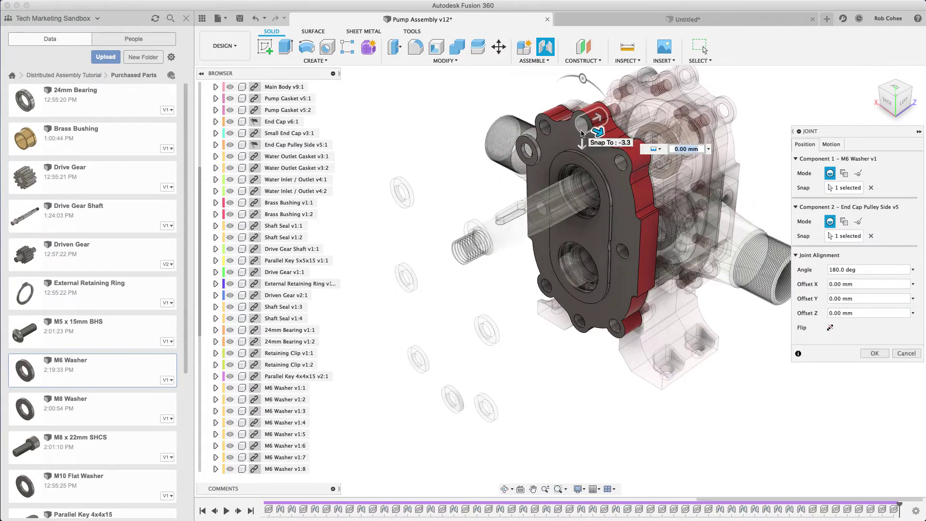
pyautogui.press('Return')
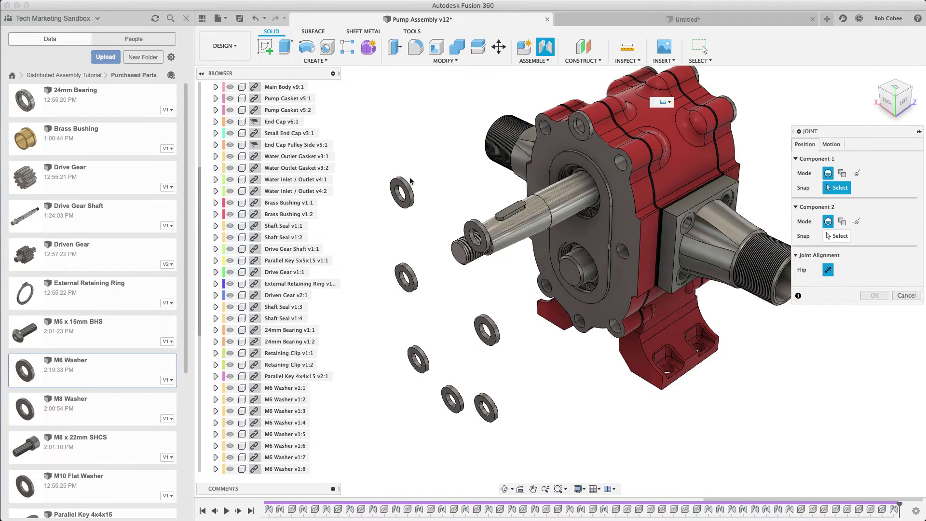
pyautogui.click(408, 183)
pyautogui.click(541, 137)
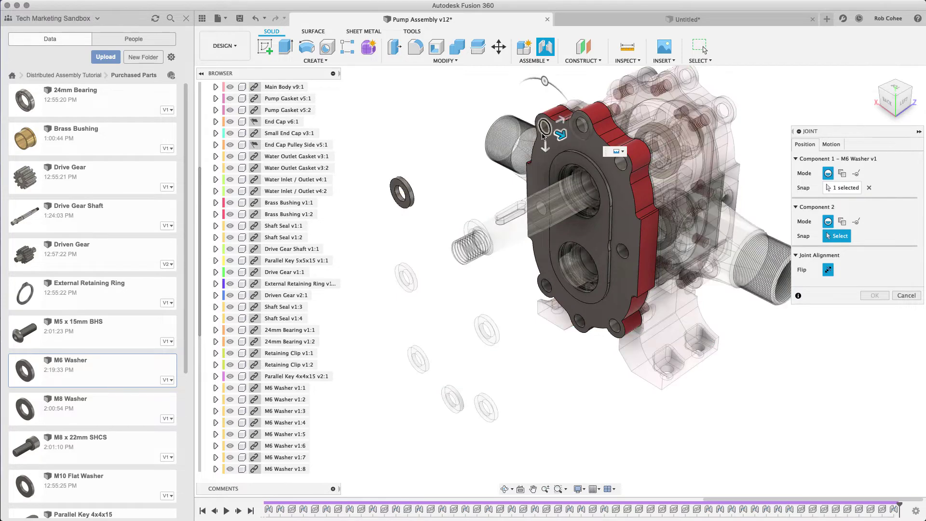
pyautogui.press('Return')
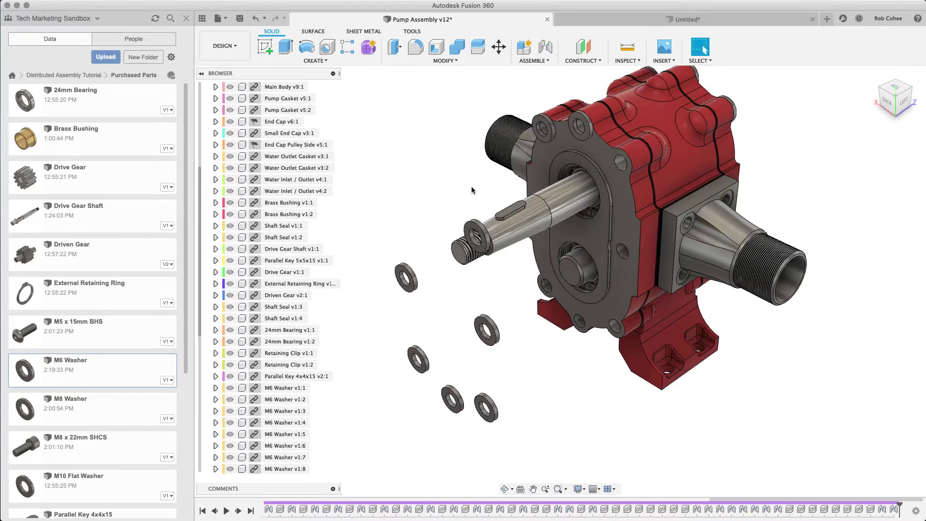
pyautogui.press('j')
pyautogui.click(475, 236)
pyautogui.click(615, 204)
pyautogui.press('Return')
# Seat the next three washers in their end cap holes
pyautogui.click(499, 335)
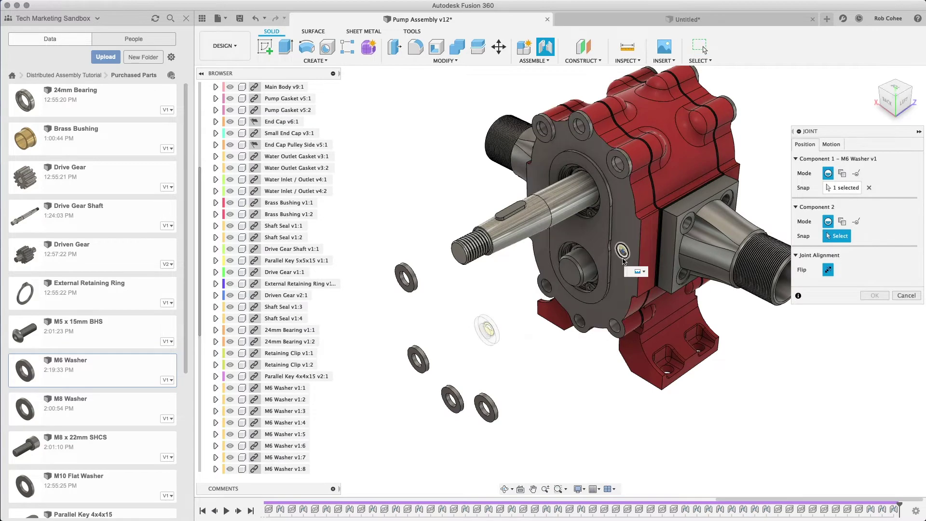
pyautogui.click(589, 330)
pyautogui.press('Return')
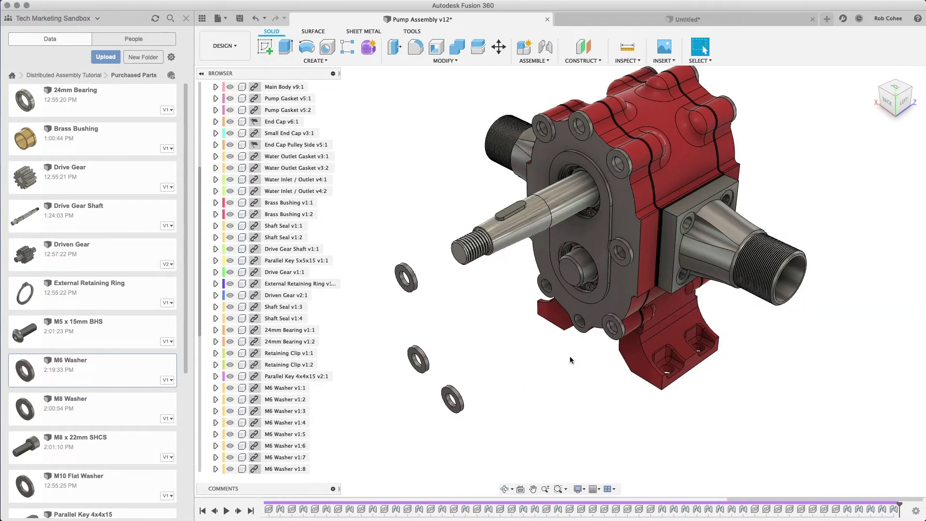
pyautogui.click(453, 399)
pyautogui.click(575, 326)
pyautogui.press('Return')
pyautogui.click(419, 359)
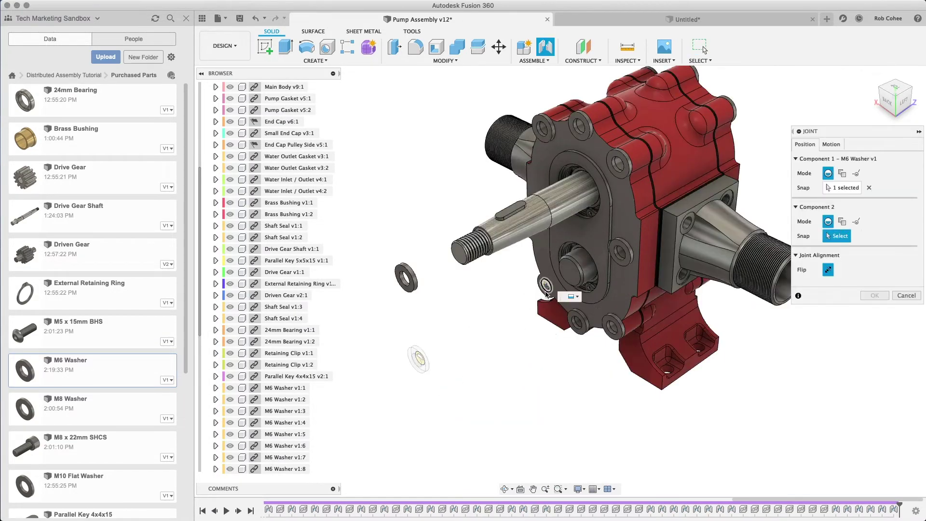
pyautogui.click(547, 289)
pyautogui.press('Return')
# Seat the last washer in the hidden hole and return to the home view
pyautogui.click(406, 277)
pyautogui.keyDown('shift'); pyautogui.moveTo(406, 278); pyautogui.dragTo(485, 320, button='middle'); pyautogui.keyUp('shift')
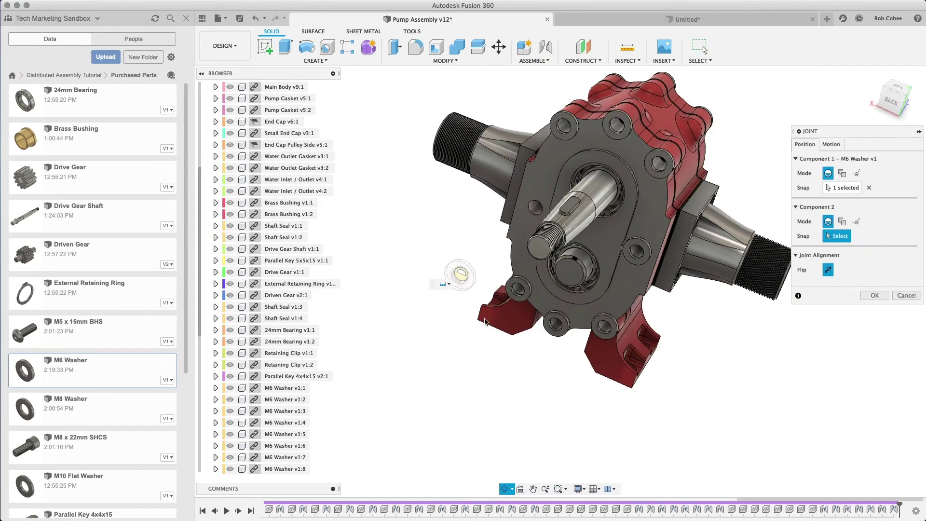
pyautogui.click(533, 210)
pyautogui.press('Return')
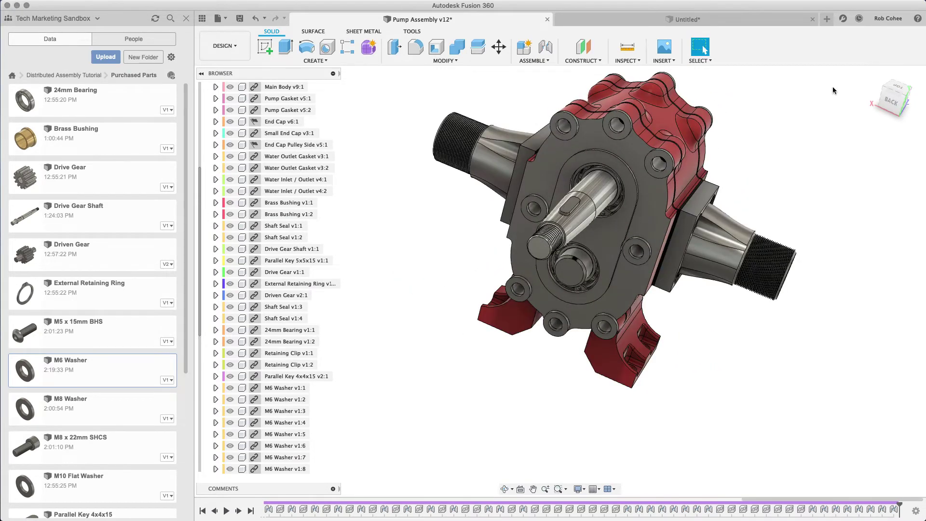
pyautogui.click(873, 74)
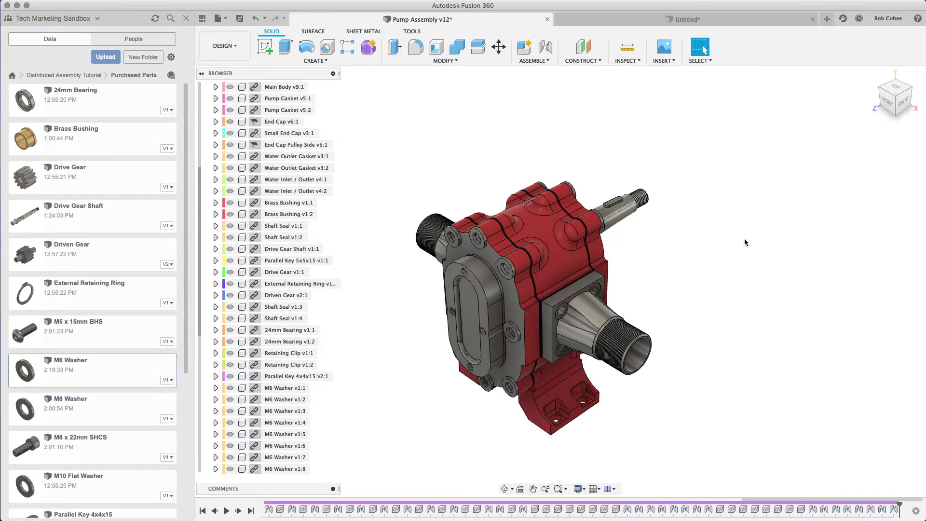
# Insert the M6 x 22mm SHCS and move it 105 mm along its axis and 85 mm up beside the pump
pyautogui.moveTo(744, 242); pyautogui.dragTo(807, 207, button='middle')
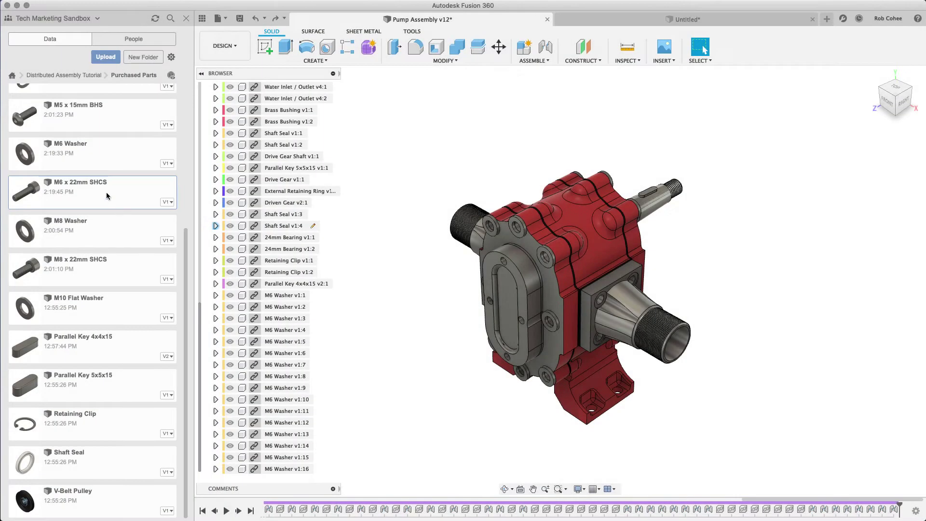
pyautogui.rightClick(107, 195)
pyautogui.click(115, 210)
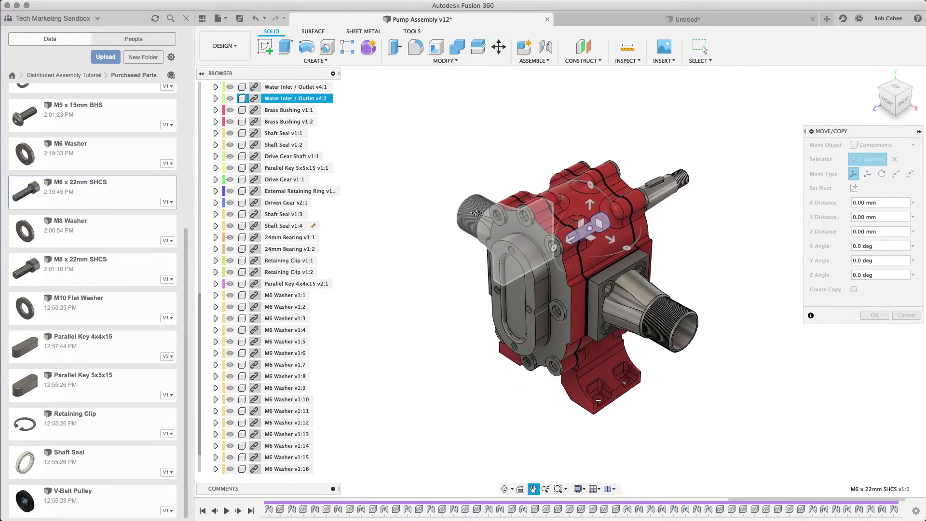
pyautogui.moveTo(573, 237); pyautogui.dragTo(482, 296)
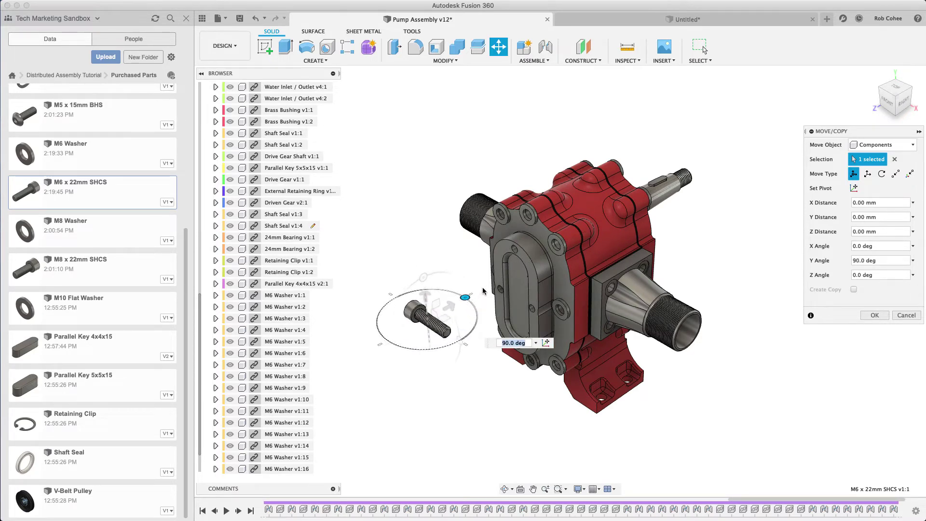
pyautogui.moveTo(426, 294); pyautogui.dragTo(436, 150)
# Copy the M6 x 22mm screw and place the copy 20 mm below it
pyautogui.click(874, 316)
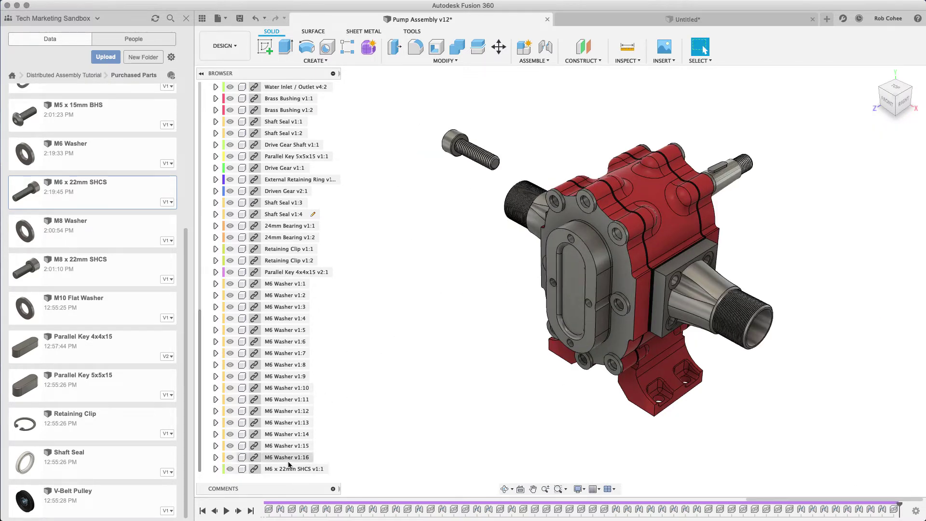
pyautogui.click(291, 469)
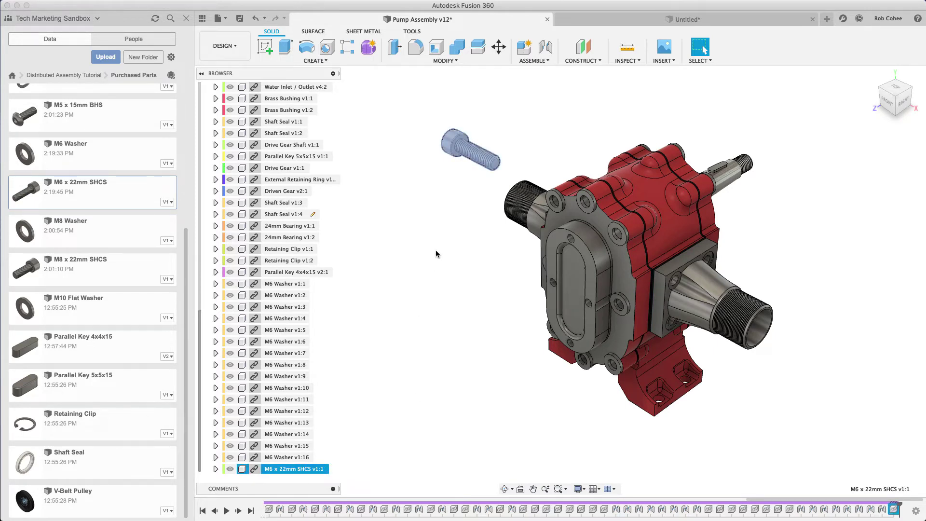
pyautogui.press('m')
pyautogui.moveTo(468, 121); pyautogui.dragTo(465, 164)
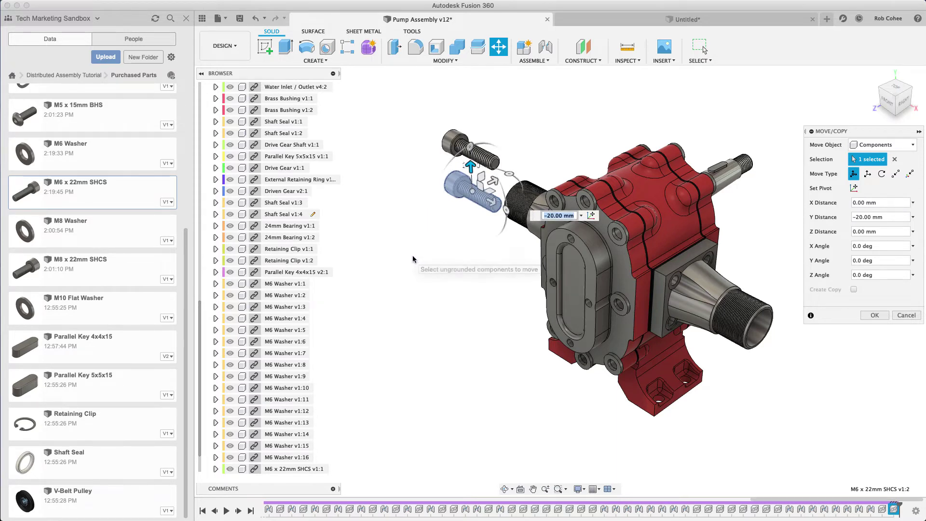
pyautogui.press('Return')
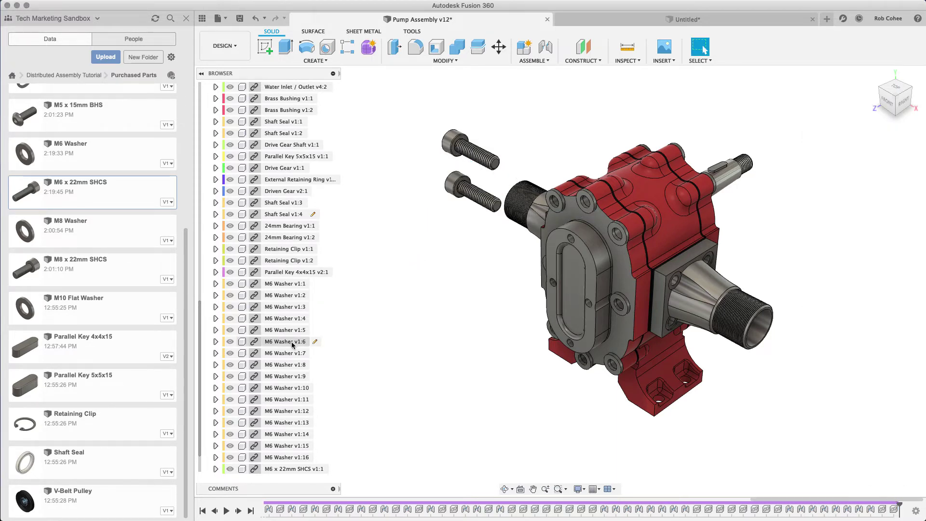
# Copy both screws and place the pair 60 mm lower
pyautogui.scroll(-1, 282, 367)
pyautogui.click(287, 457)
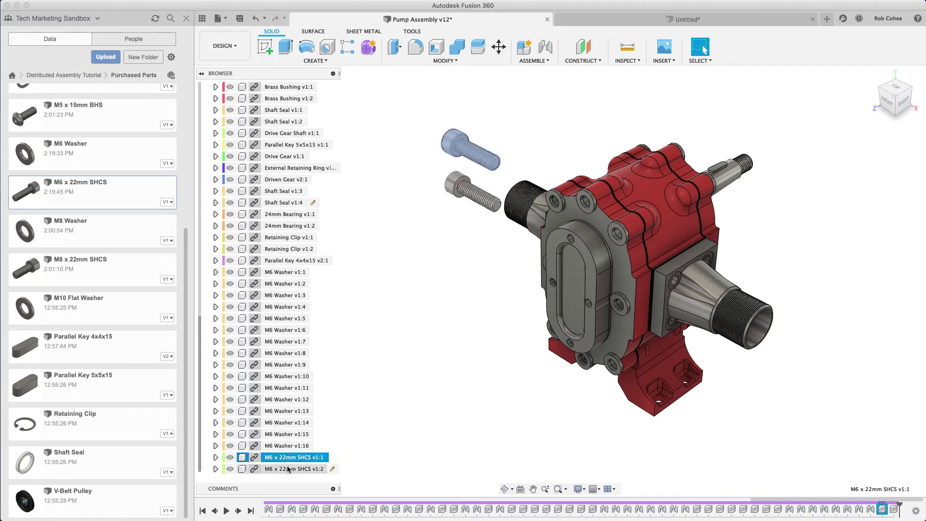
pyautogui.keyDown('shift'); pyautogui.click(287, 466); pyautogui.keyUp('shift')
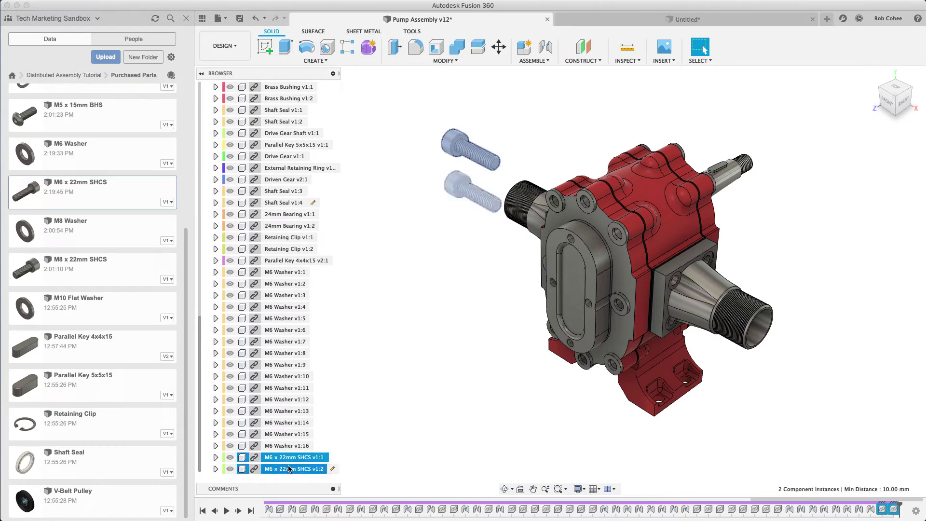
pyautogui.press('m')
pyautogui.moveTo(468, 124); pyautogui.dragTo(473, 215)
pyautogui.click(871, 315)
# Copy all four screws and place them 80 mm lower, making eight in a column
pyautogui.scroll(-1, 277, 407)
pyautogui.click(305, 436)
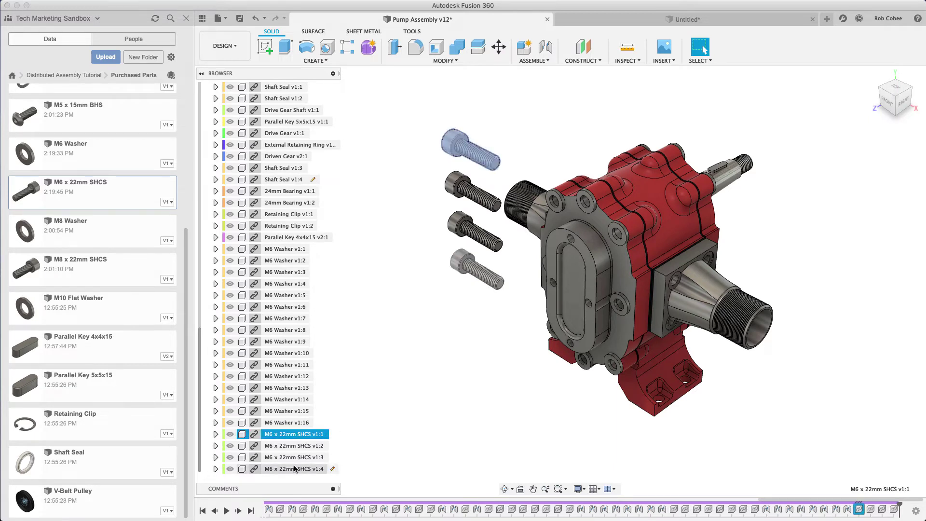
pyautogui.keyDown('shift'); pyautogui.click(295, 469); pyautogui.keyUp('shift')
pyautogui.press('m')
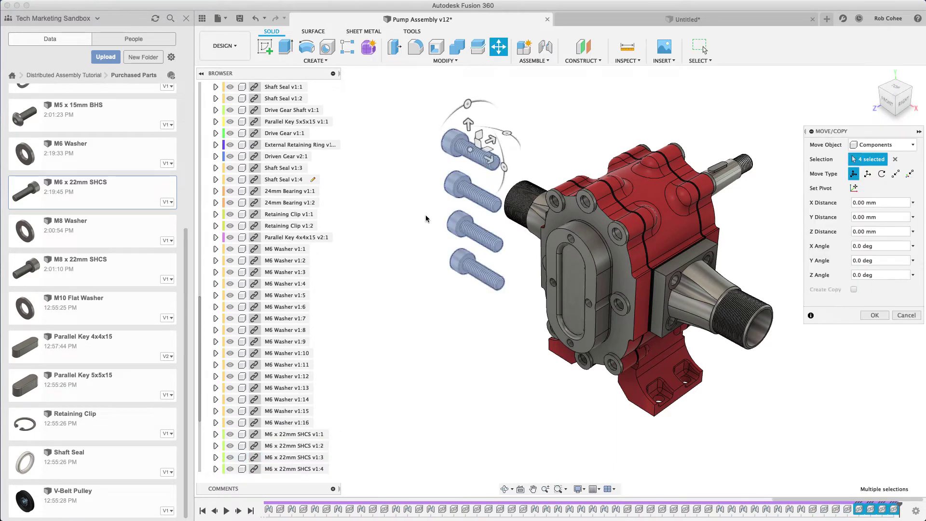
pyautogui.moveTo(468, 123); pyautogui.dragTo(475, 285)
pyautogui.click(875, 314)
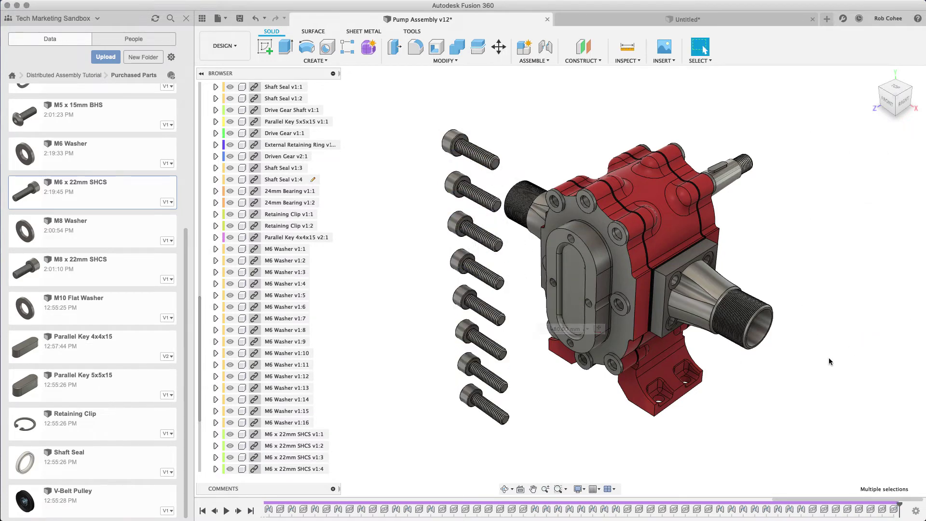
# Joint the first three M6 screws into their cover-plate holes
pyautogui.press('j')
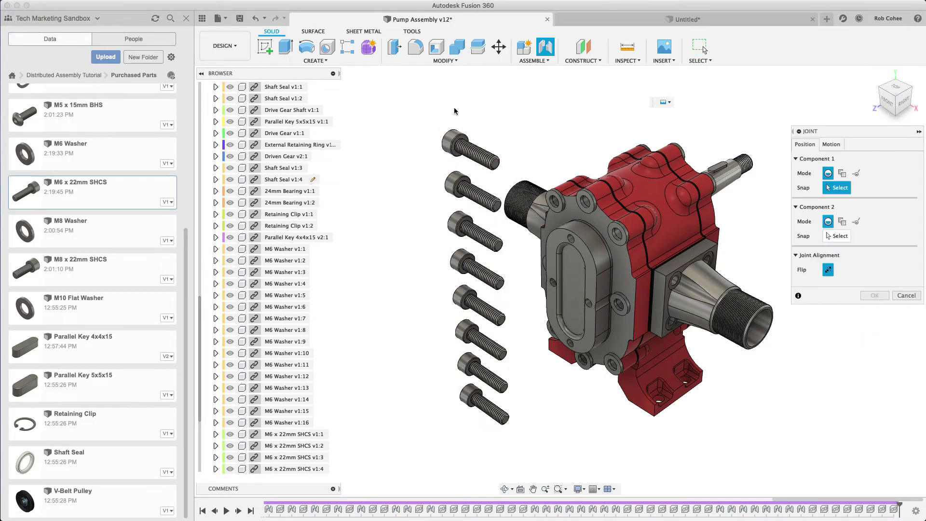
pyautogui.scroll(5, 468, 140)
pyautogui.click(465, 139)
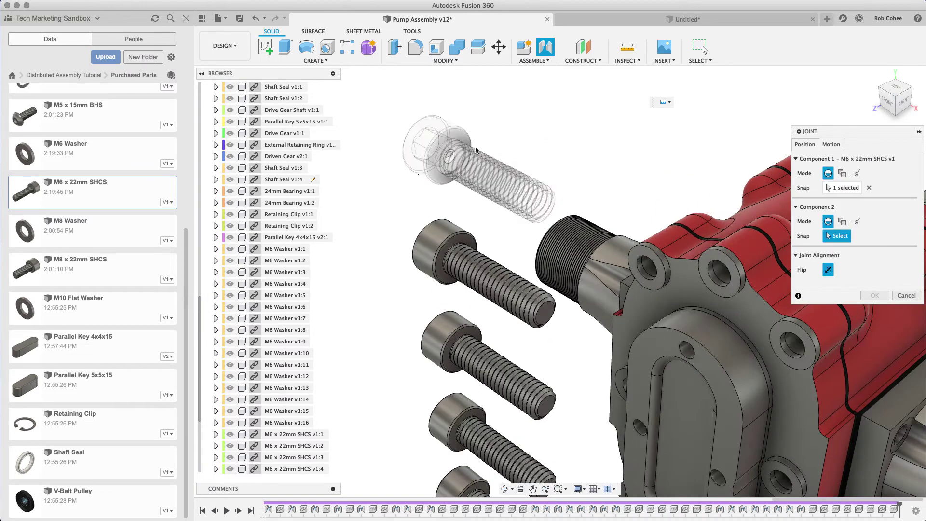
pyautogui.click(646, 284)
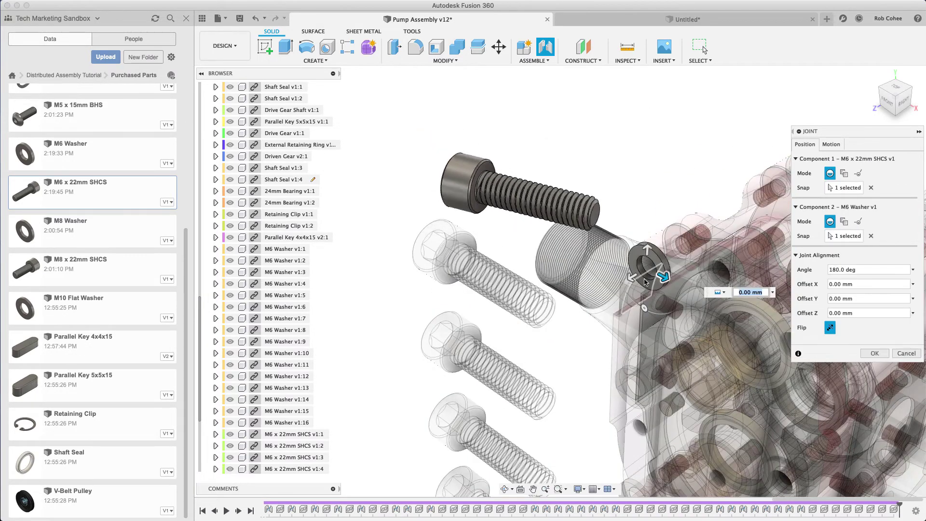
pyautogui.press('Return')
pyautogui.press('j')
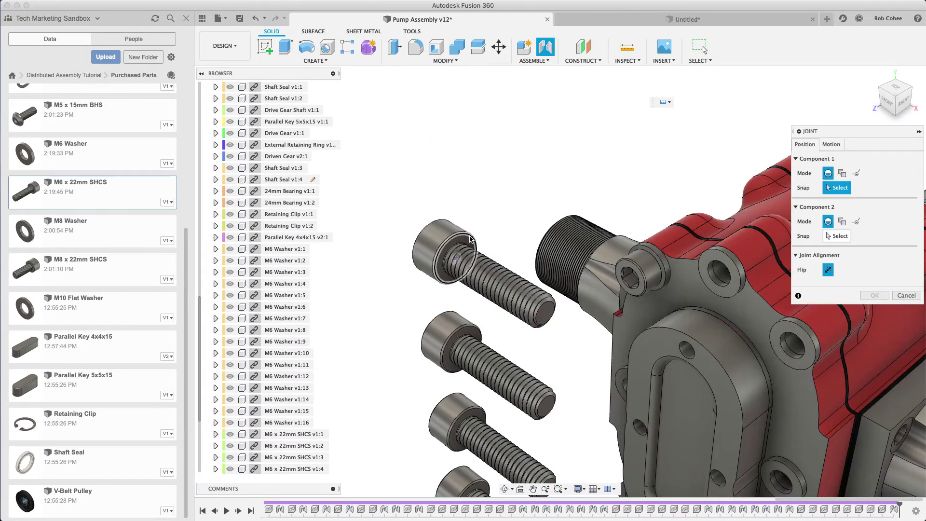
pyautogui.click(434, 249)
pyautogui.click(719, 289)
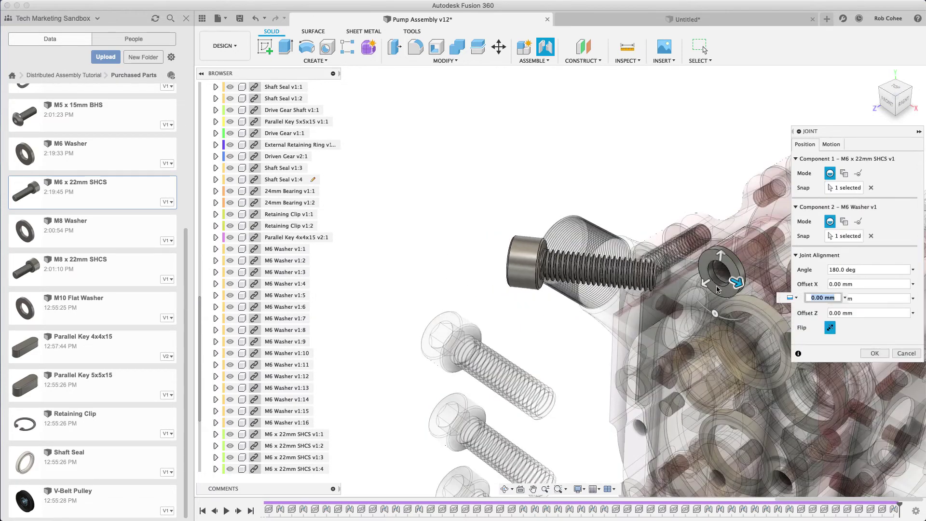
pyautogui.press('Return')
pyautogui.press('j')
pyautogui.click(451, 338)
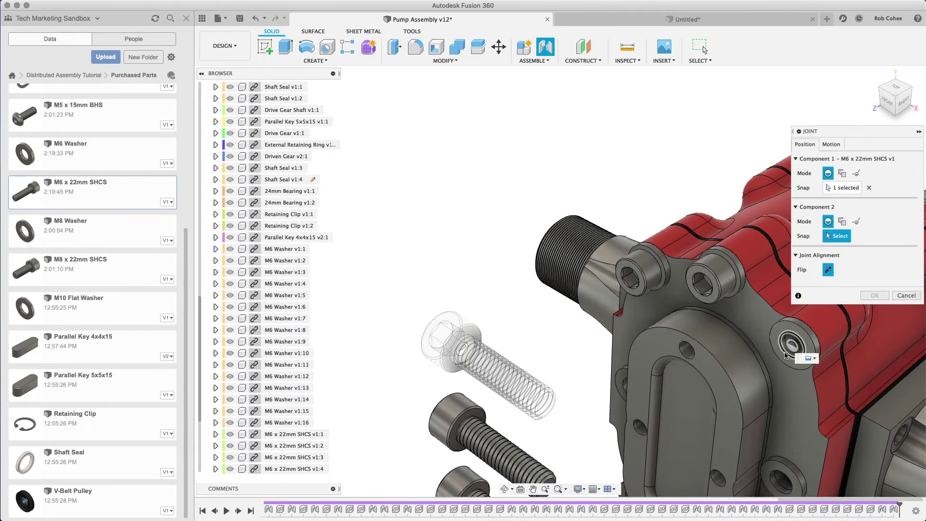
pyautogui.moveTo(575, 386); pyautogui.dragTo(468, 198, button='middle')
pyautogui.click(358, 202)
pyautogui.click(691, 299)
pyautogui.press('Return')
# Joint the last three M6 screws onto their M6 washers
pyautogui.press('j')
pyautogui.click(386, 275)
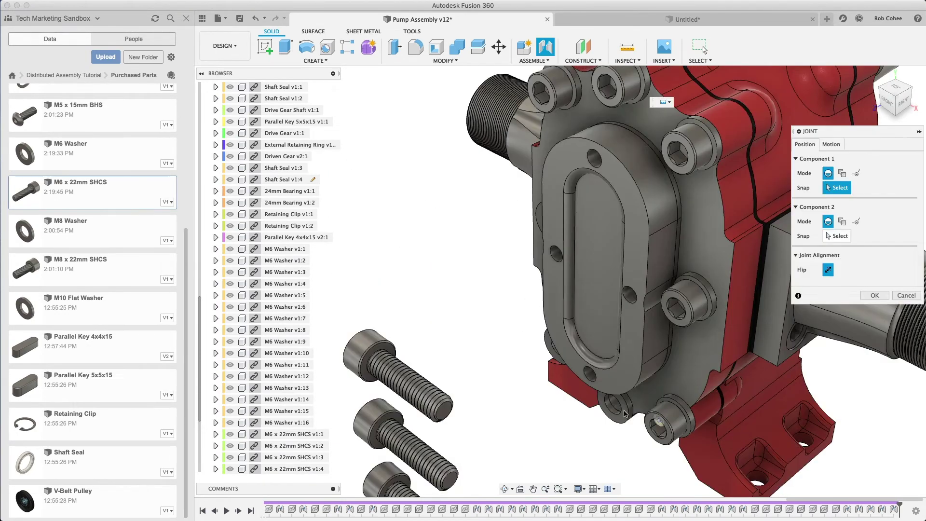
pyautogui.click(597, 410)
pyautogui.press('Return')
pyautogui.press('j')
pyautogui.click(401, 434)
pyautogui.click(537, 378)
pyautogui.press('Return')
pyautogui.press('j')
pyautogui.click(458, 467)
pyautogui.click(454, 263)
pyautogui.press('Return')
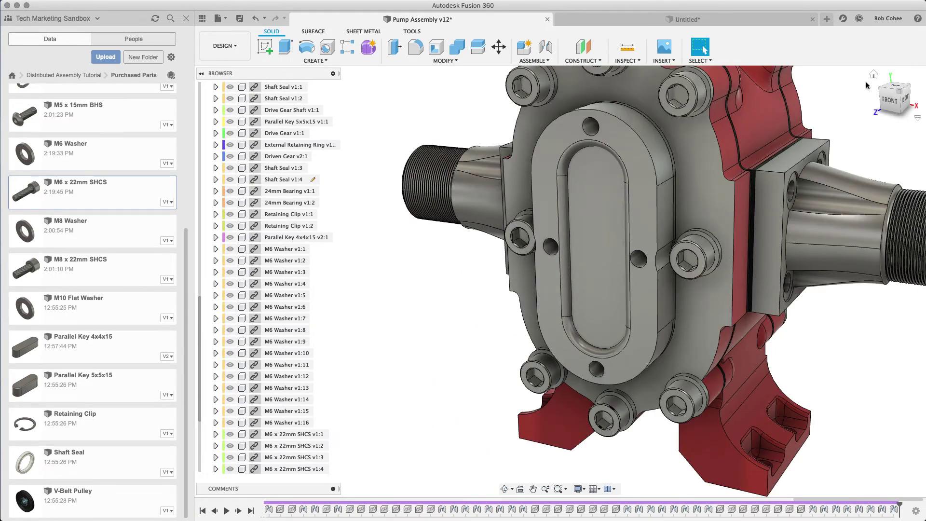
# Select M6 x 22mm SHCS v1:1 through v1:8 and move them 160 mm along Z
pyautogui.click(873, 74)
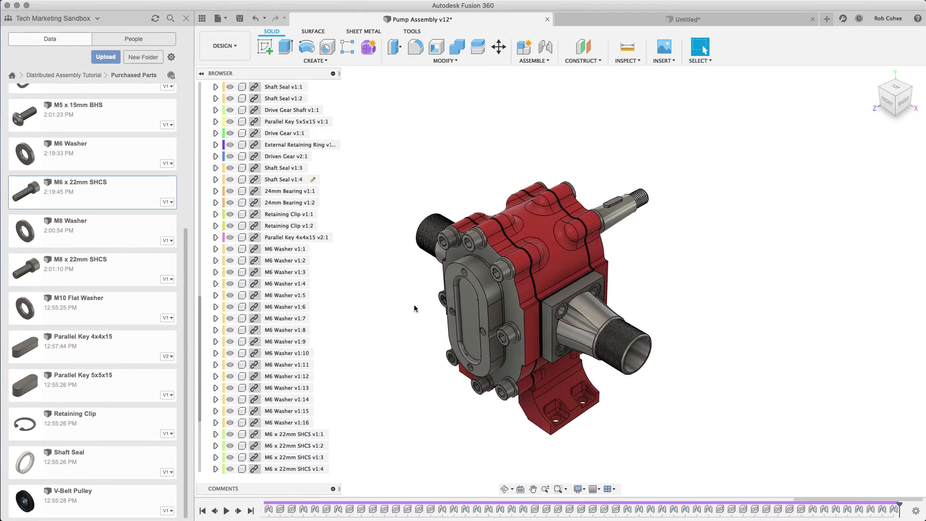
pyautogui.scroll(3, 396, 347)
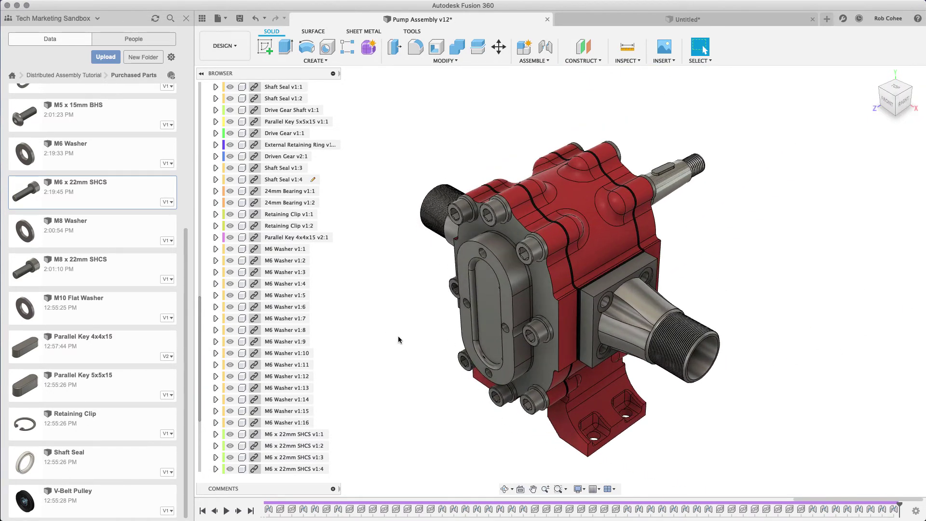
pyautogui.scroll(-4, 275, 420)
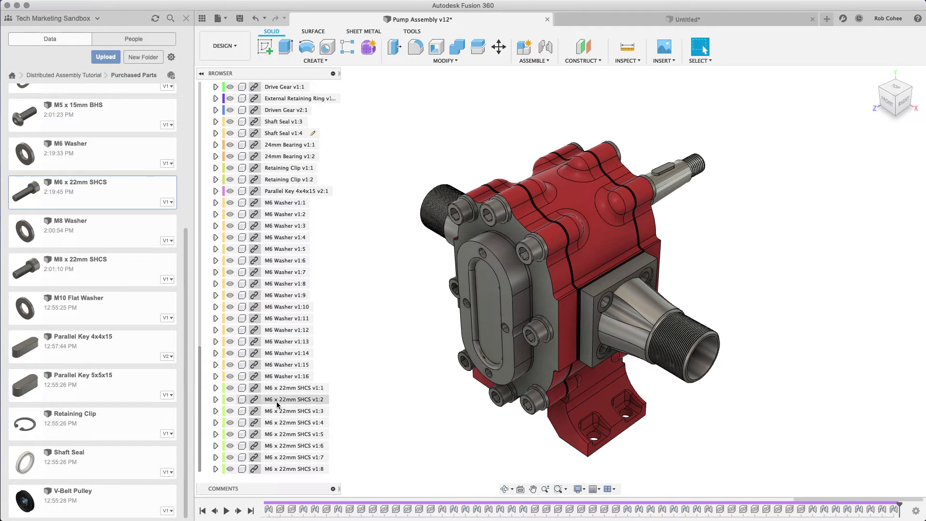
pyautogui.click(278, 389)
pyautogui.keyDown('shift'); pyautogui.click(274, 469); pyautogui.keyUp('shift')
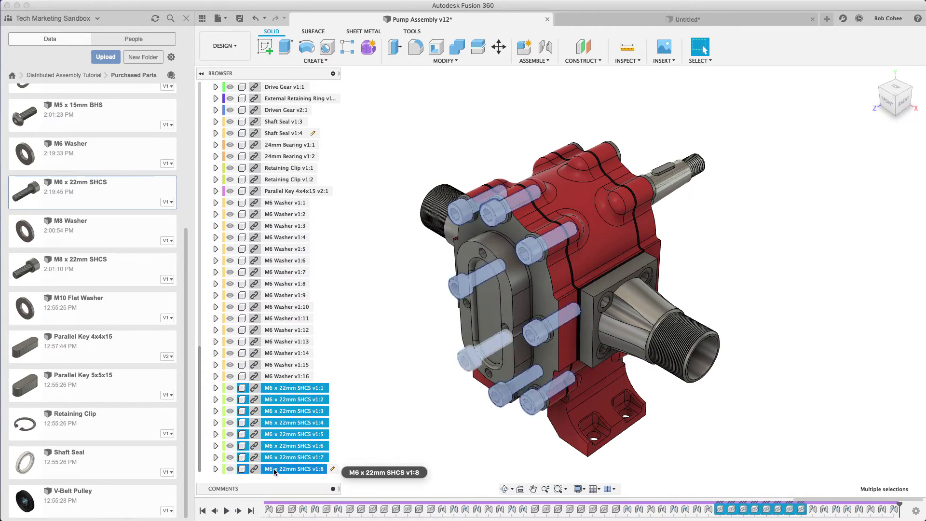
pyautogui.press('m')
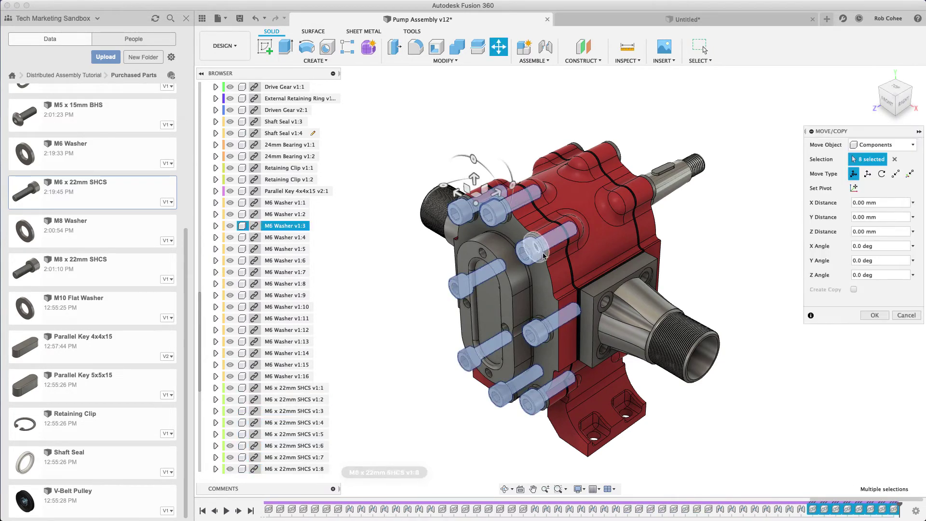
pyautogui.moveTo(487, 192); pyautogui.dragTo(742, 117)
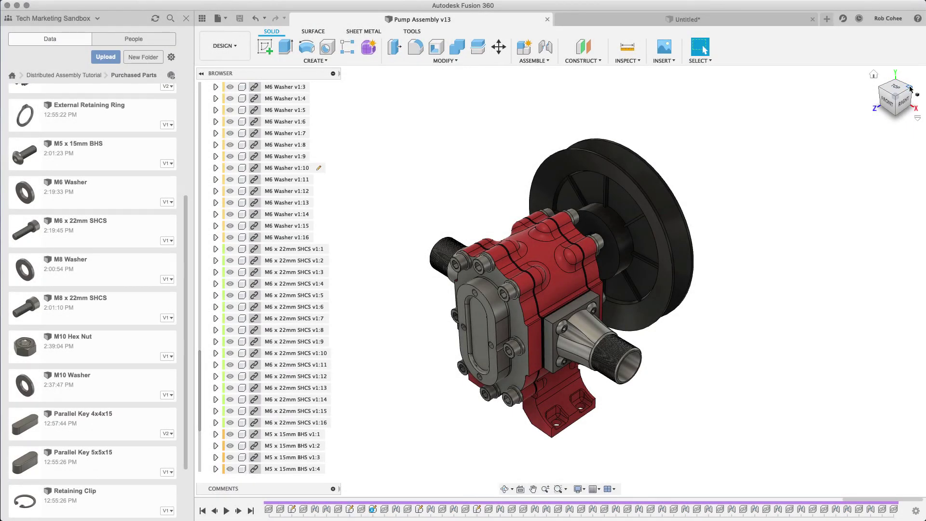
# Insert an M10 Washer and move it −145 mm along Z past the pulley
pyautogui.click(910, 88)
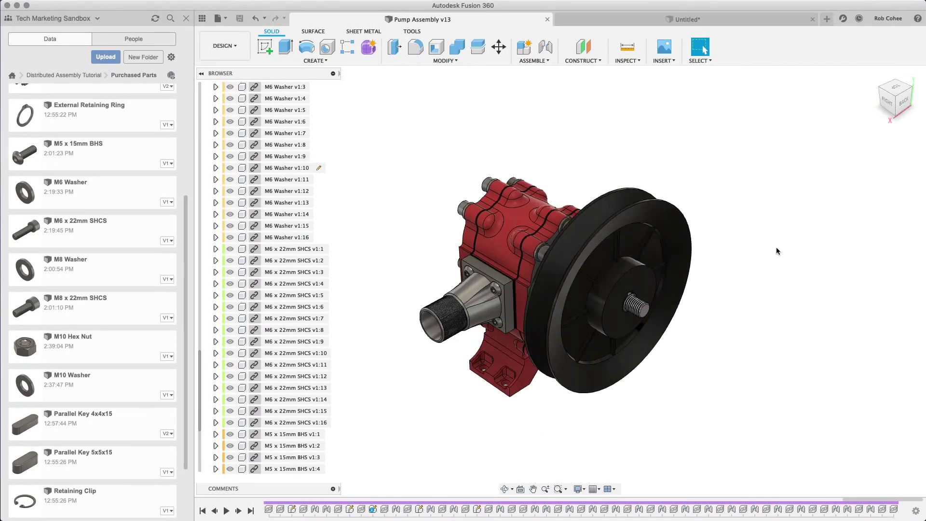
pyautogui.scroll(5, 730, 337)
pyautogui.press('Escape')
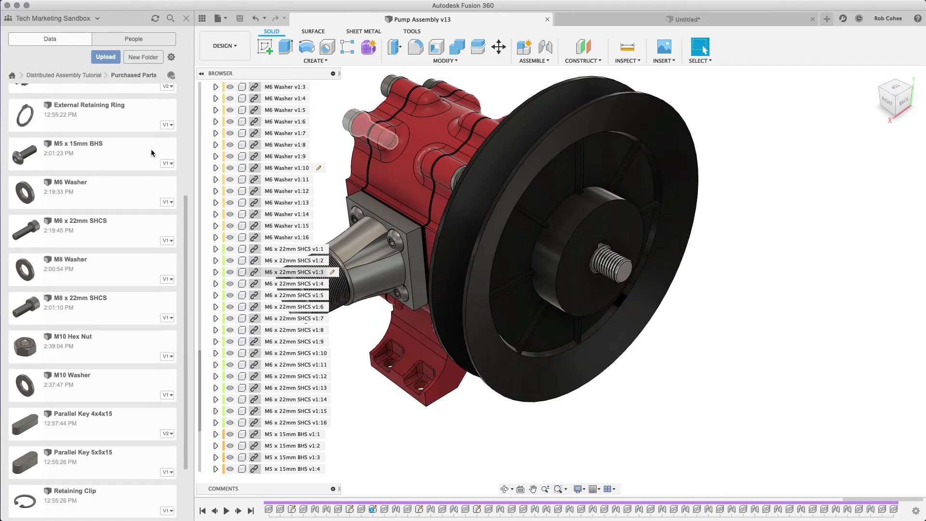
pyautogui.rightClick(99, 376)
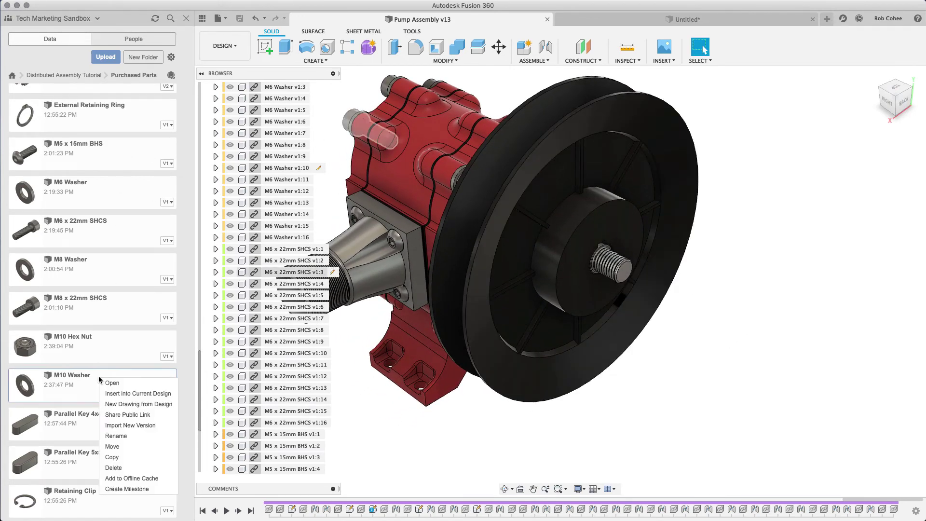
pyautogui.click(126, 391)
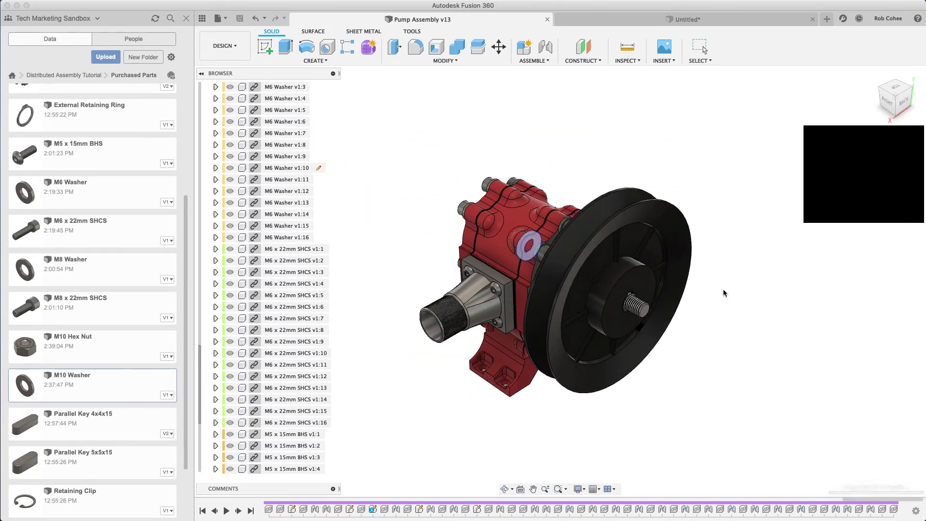
pyautogui.moveTo(651, 298); pyautogui.dragTo(689, 316)
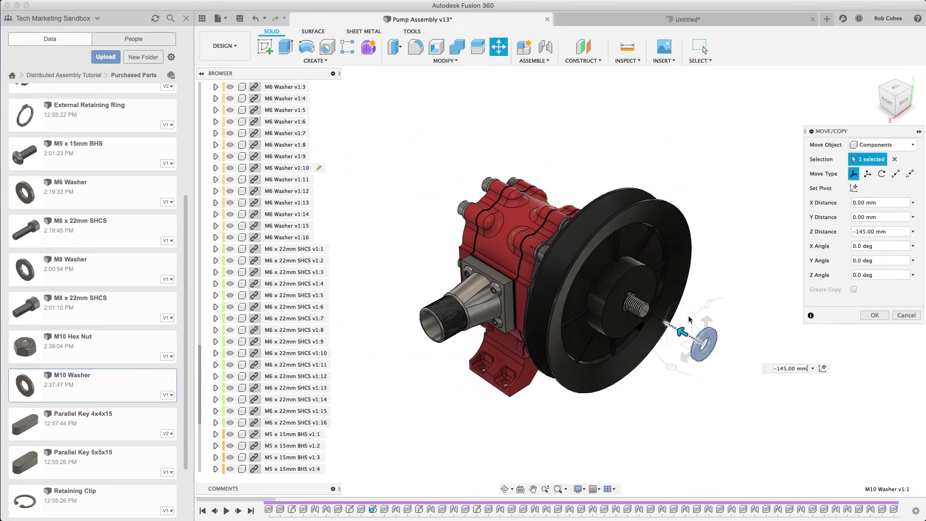
pyautogui.scroll(3, 704, 318)
pyautogui.click(864, 314)
# Joint the M10 washer face to the end of the pulley's threaded shaft
pyautogui.click(544, 48)
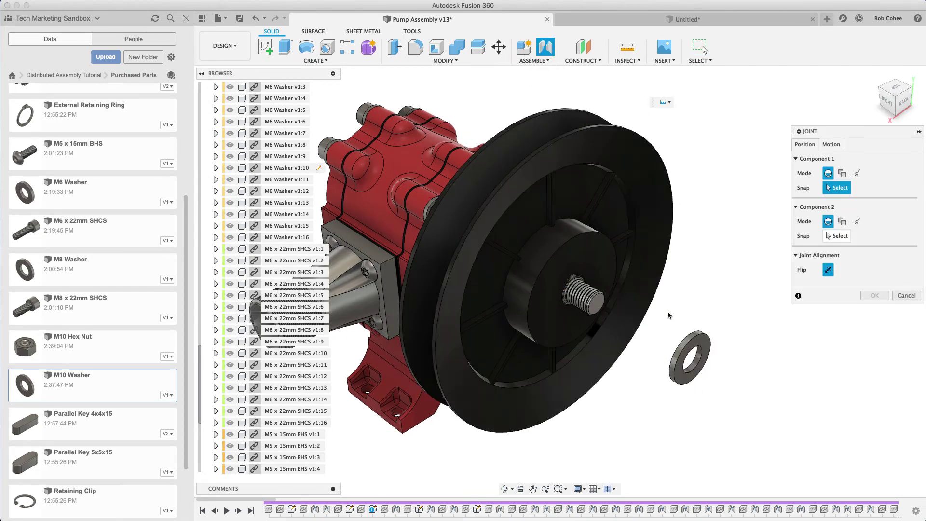
pyautogui.scroll(3, 674, 332)
pyautogui.click(677, 341)
pyautogui.scroll(4, 496, 263)
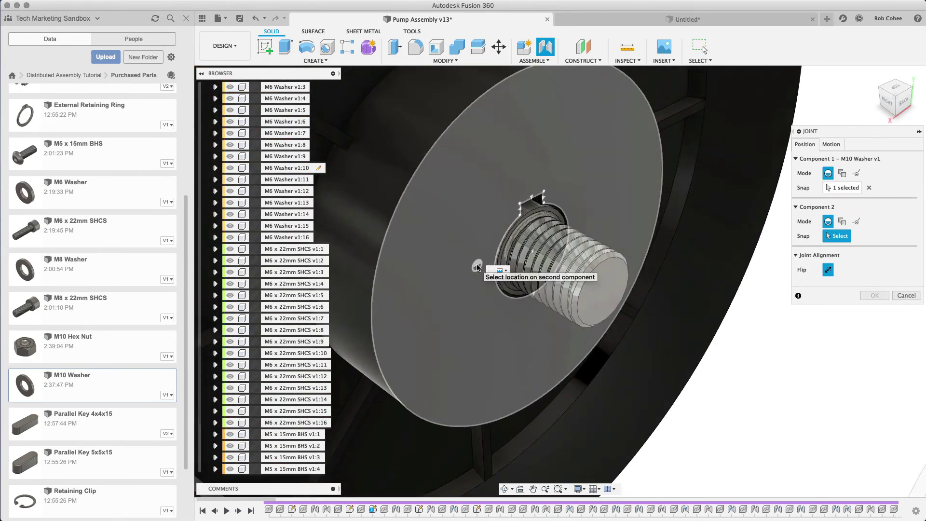
pyautogui.click(495, 261)
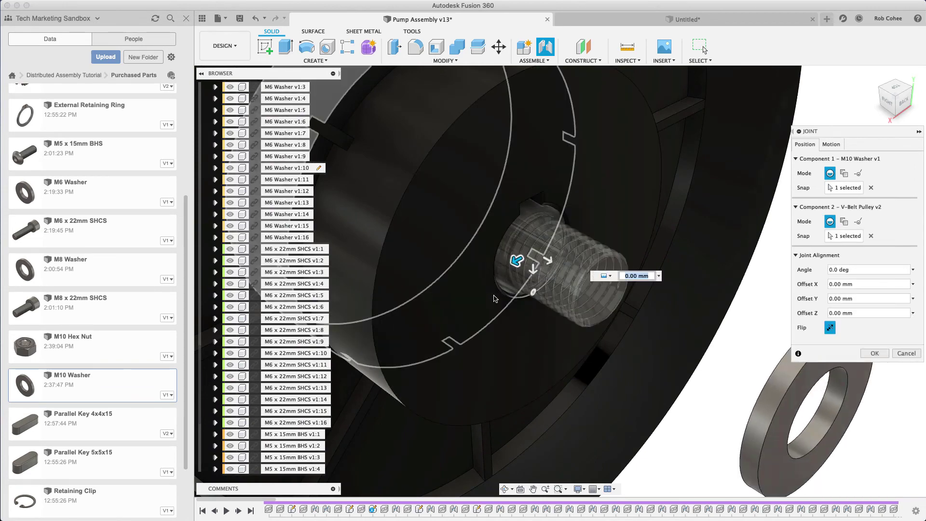
pyautogui.click(868, 355)
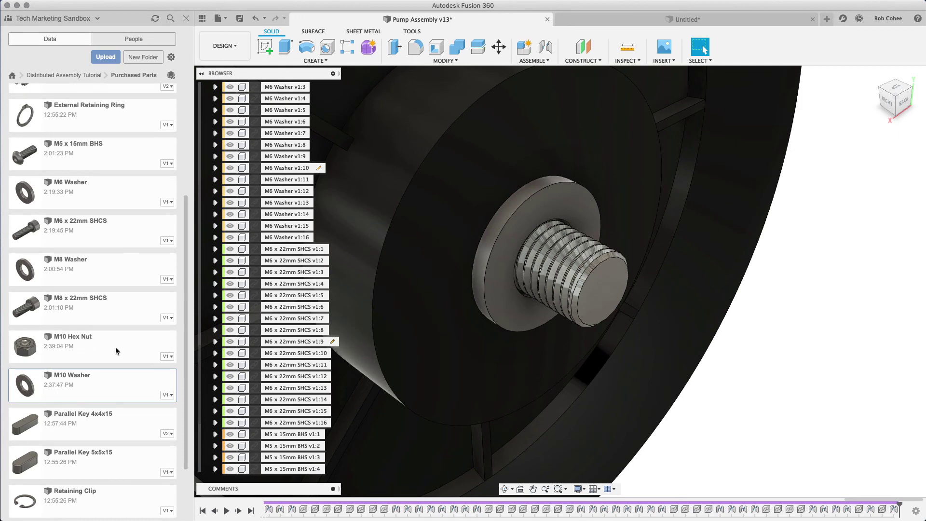
# Insert an M10 Hex Nut and move it 160 mm away from the pump
pyautogui.rightClick(119, 353)
pyautogui.click(126, 364)
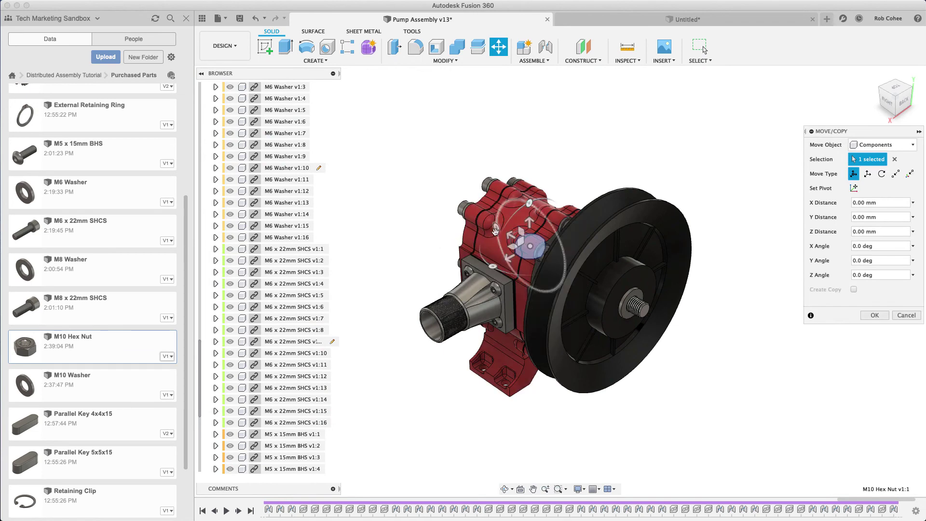
pyautogui.moveTo(511, 235); pyautogui.dragTo(704, 343)
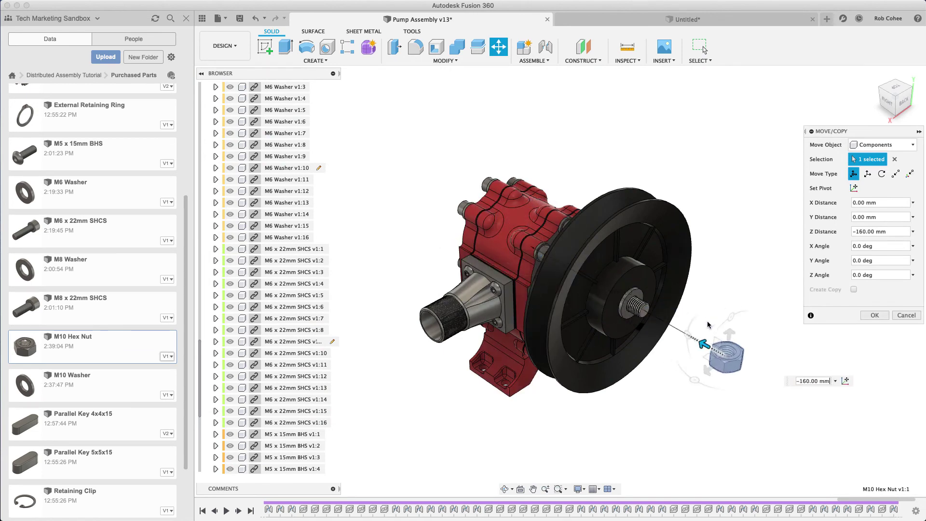
pyautogui.click(874, 315)
pyautogui.scroll(5, 798, 381)
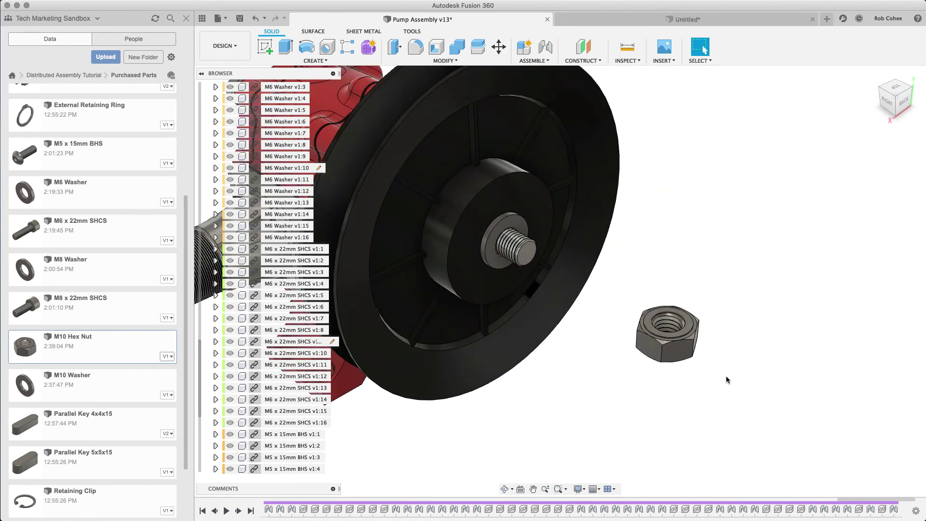
# Joint the M10 hex nut onto the washer edge, then return to the home view
pyautogui.keyDown('shift'); pyautogui.moveTo(725, 376); pyautogui.dragTo(707, 331, button='middle'); pyautogui.keyUp('shift')
pyautogui.click(540, 48)
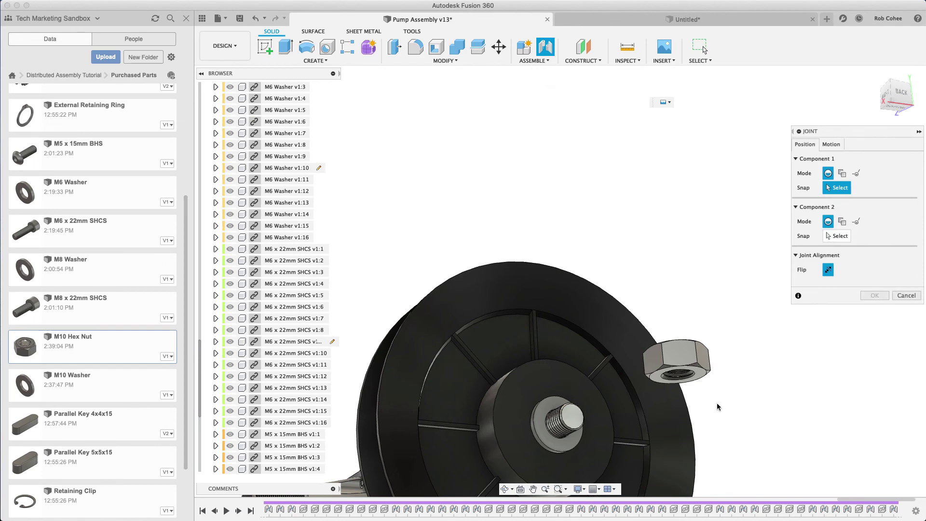
pyautogui.click(689, 381)
pyautogui.scroll(5, 548, 441)
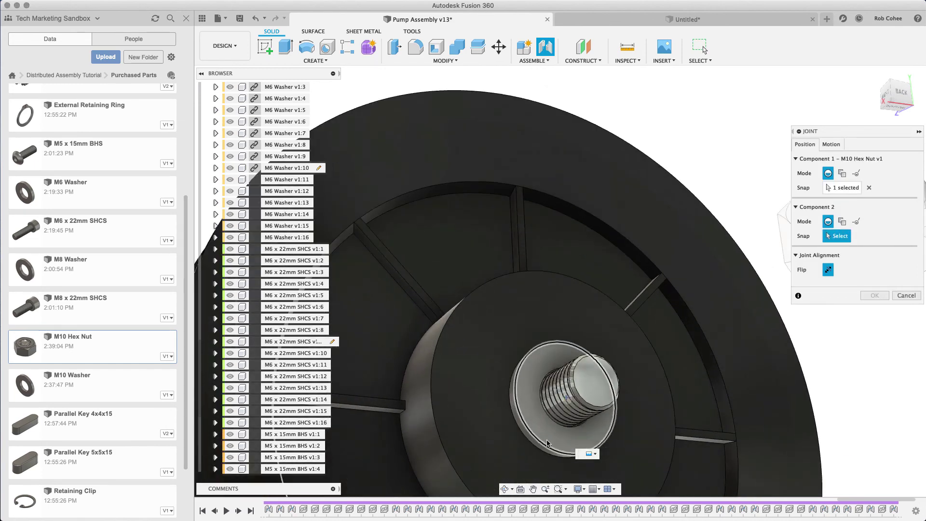
pyautogui.click(540, 442)
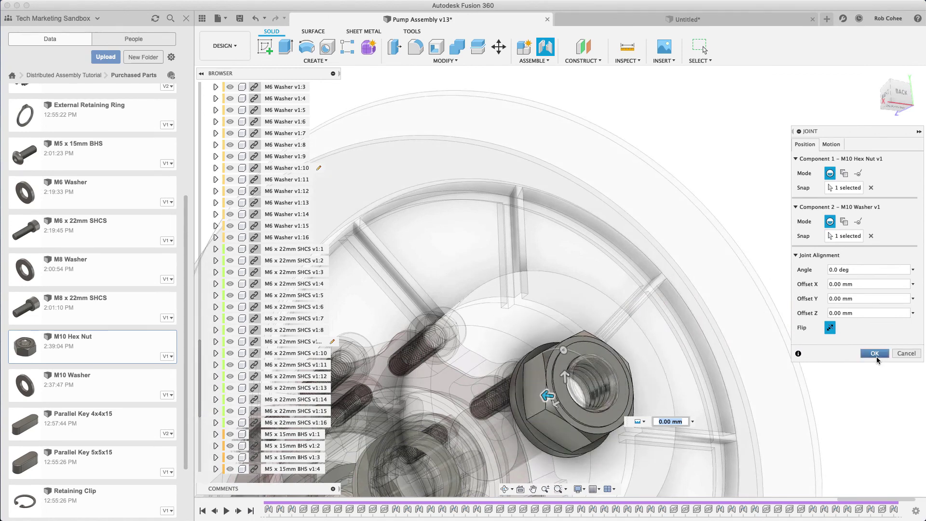
pyautogui.press('Return')
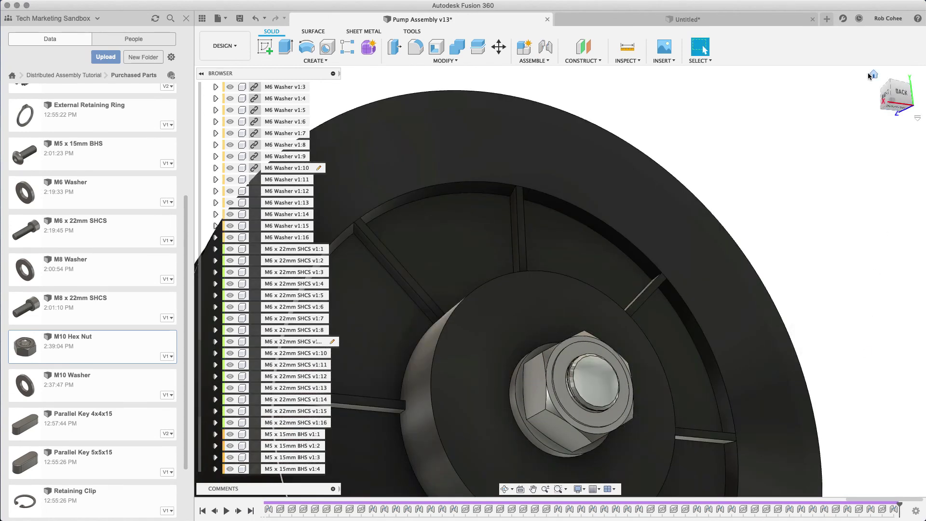
pyautogui.click(868, 73)
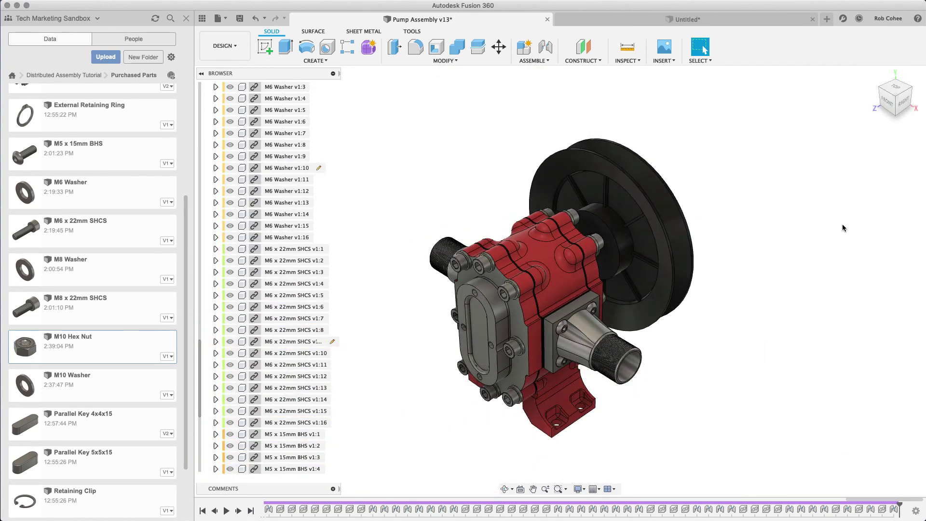